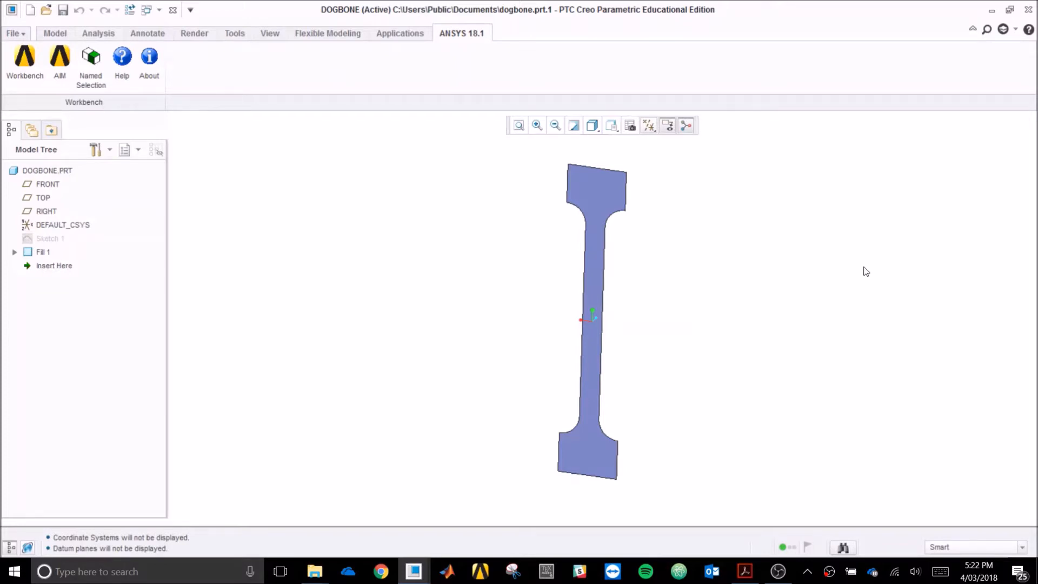
- Orbit the Creo dogbone part to view it from another angle, ending nearly edge-on
mouse_move(860, 273)
middle_down()
mouse_move(861, 241)
mouse_move(887, 208)
mouse_move(868, 211)
mouse_move(868, 238)
mouse_move(890, 343)
mouse_move(897, 301)
mouse_move(883, 266)
mouse_move(848, 237)
mouse_move(820, 234)
mouse_move(888, 241)
mouse_move(885, 271)
mouse_move(876, 266)
mouse_move(888, 255)
middle_up()
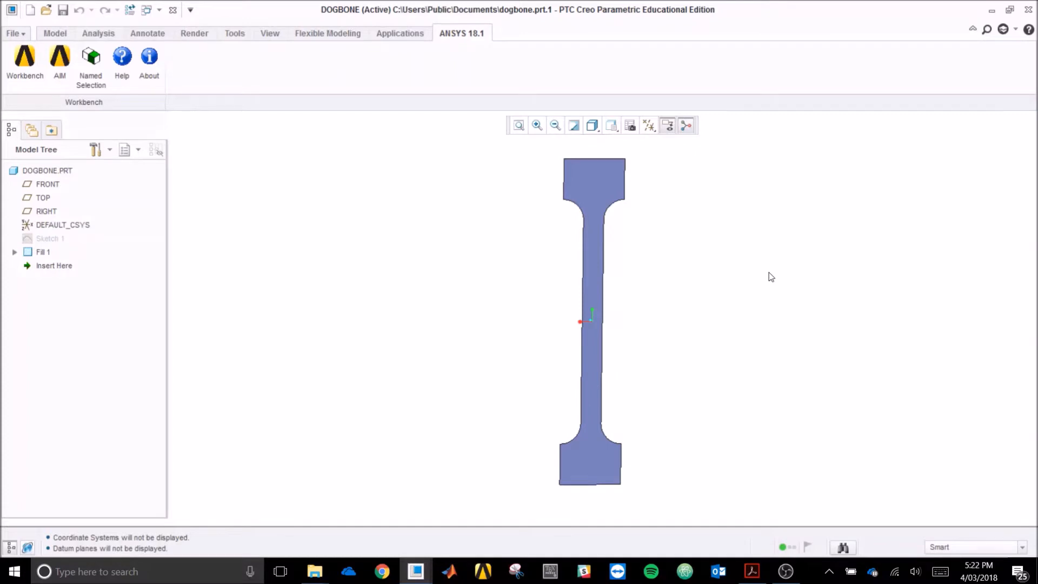
mouse_move(654, 271)
middle_down()
mouse_move(730, 274)
mouse_move(642, 262)
mouse_move(627, 297)
middle_up()
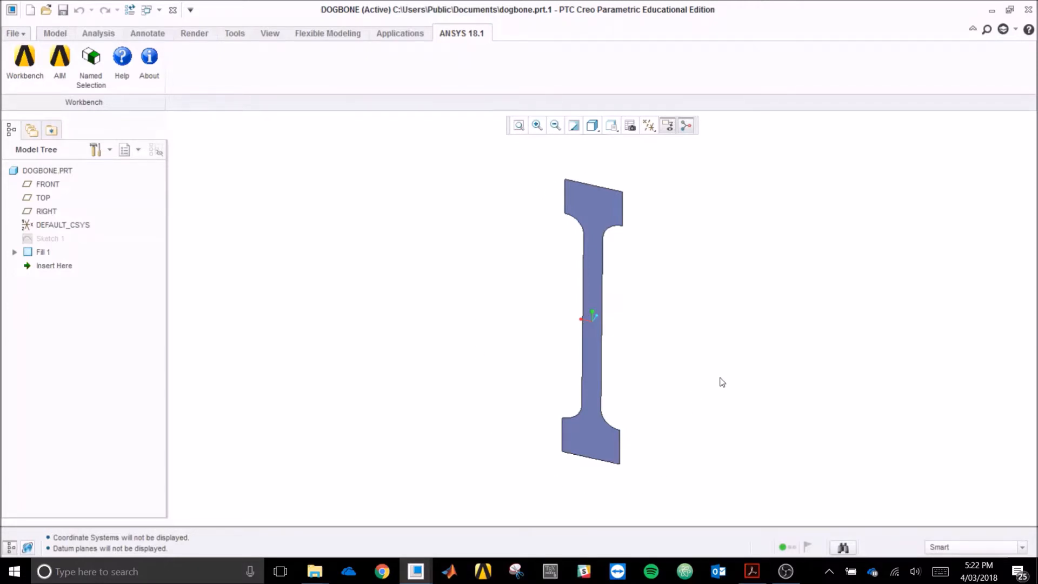
- Launch Workbench from Creo's ANSYS 18.1 tab with the dogbone geometry and maximize its window
click(25, 66)
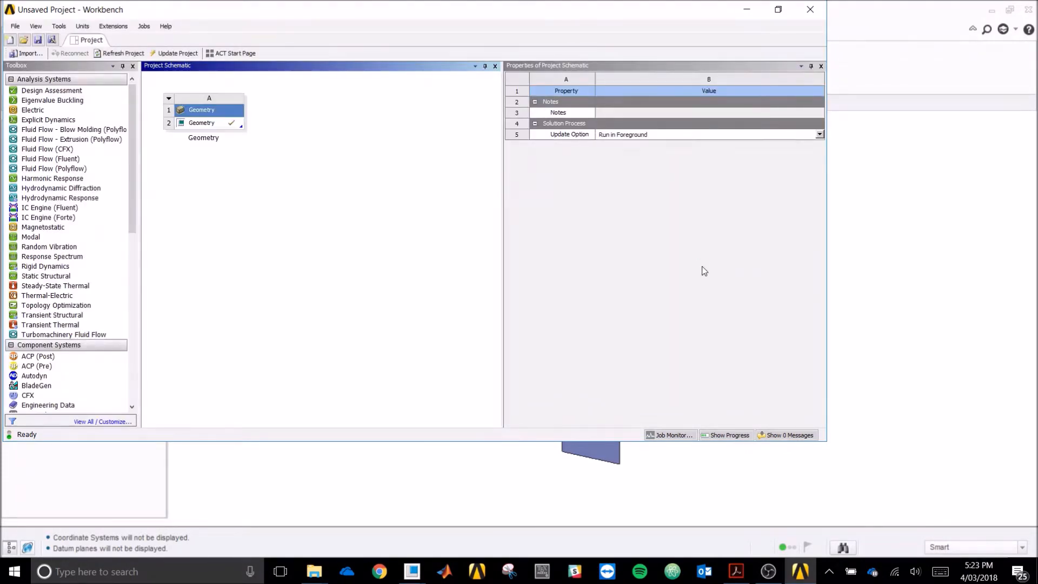
click(778, 9)
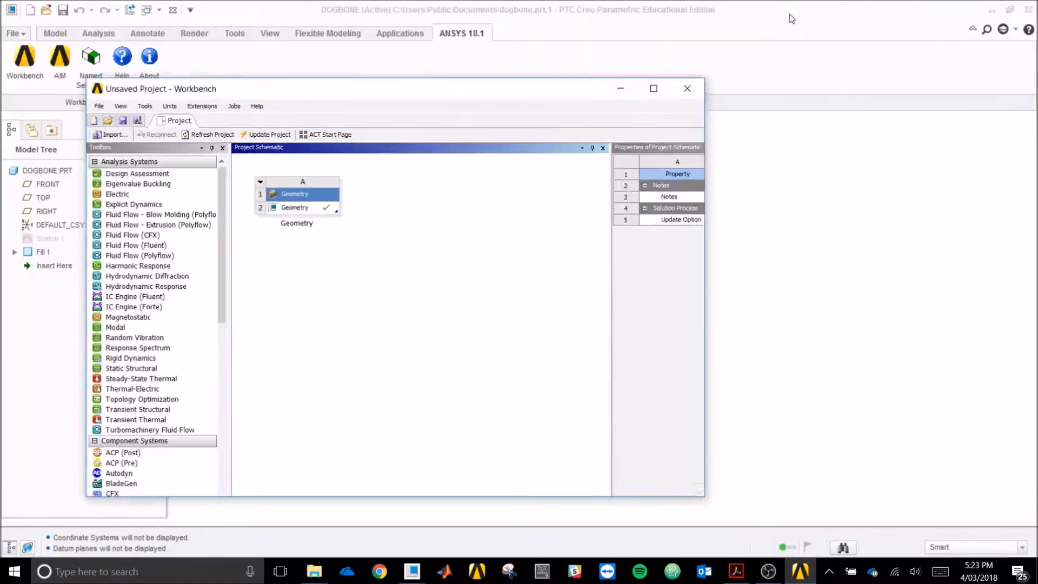
click(662, 107)
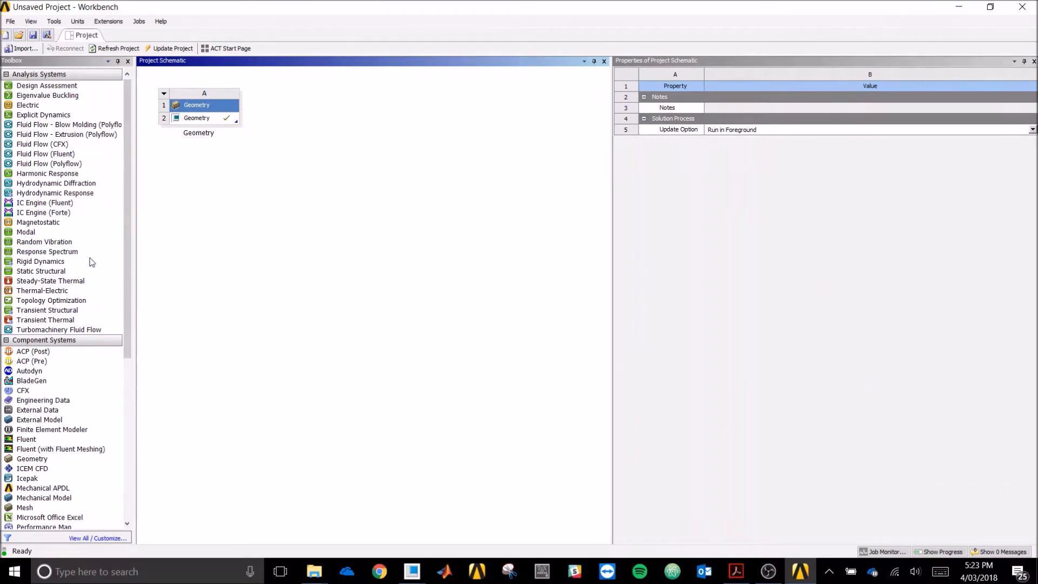
click(60, 272)
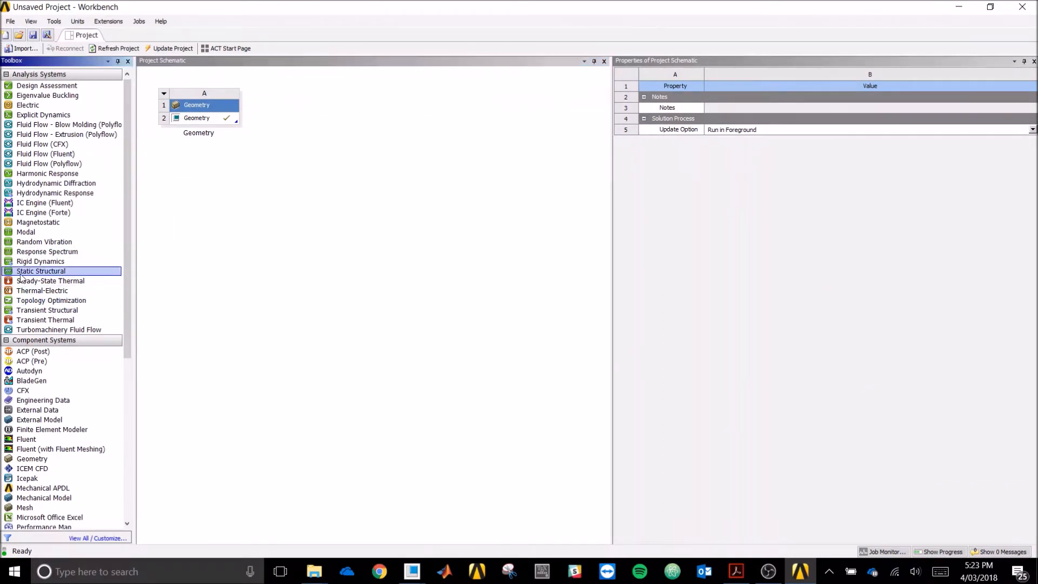
- Drop Static Structural onto Geometry cell A2 to create system B sharing the dogbone geometry
drag(21, 277, 216, 121)
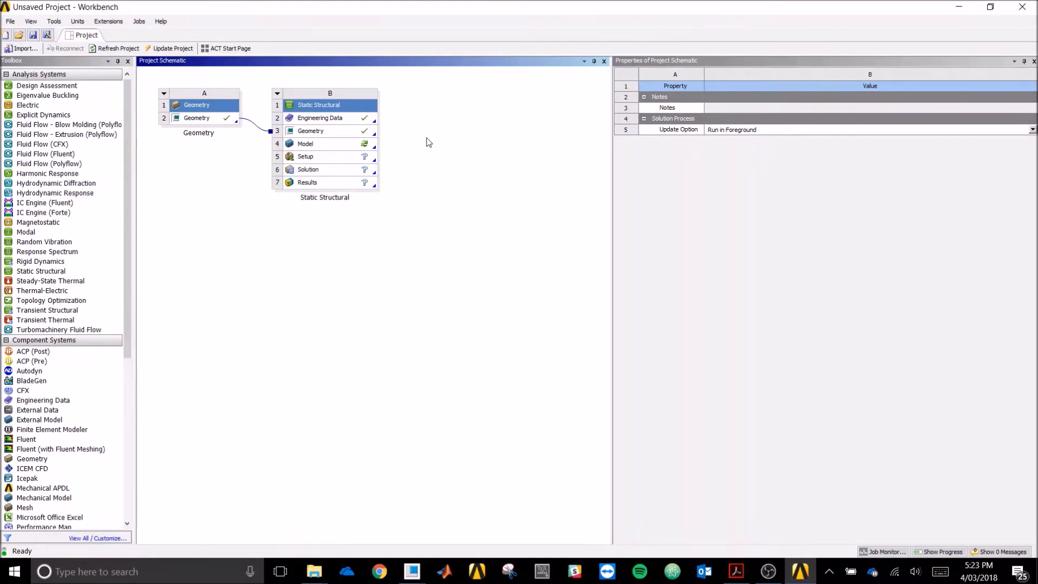
- Open system B's Engineering Data Sources and browse General Materials to see Structural Steel's properties
double_click(343, 120)
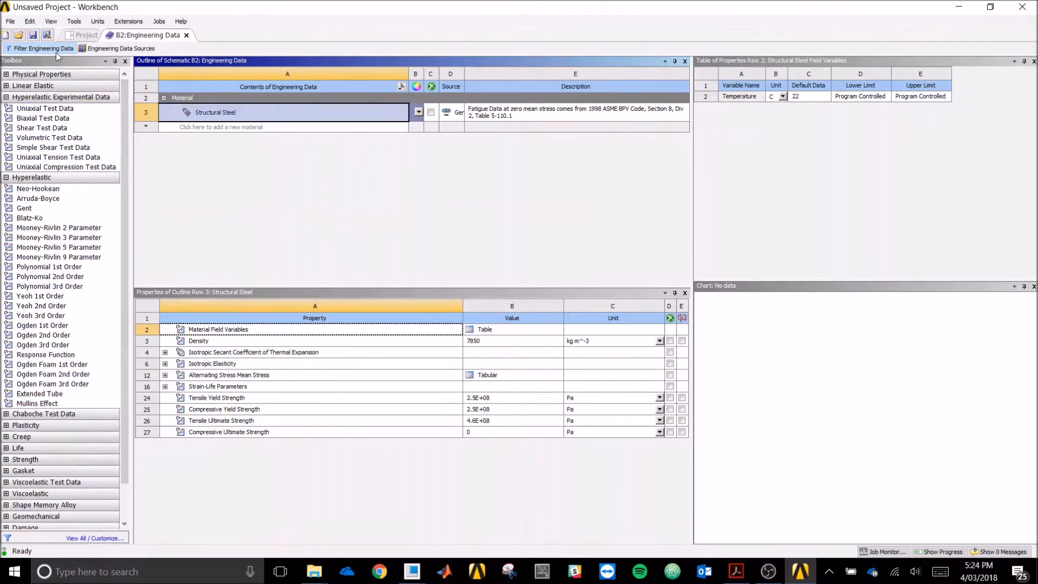
click(103, 51)
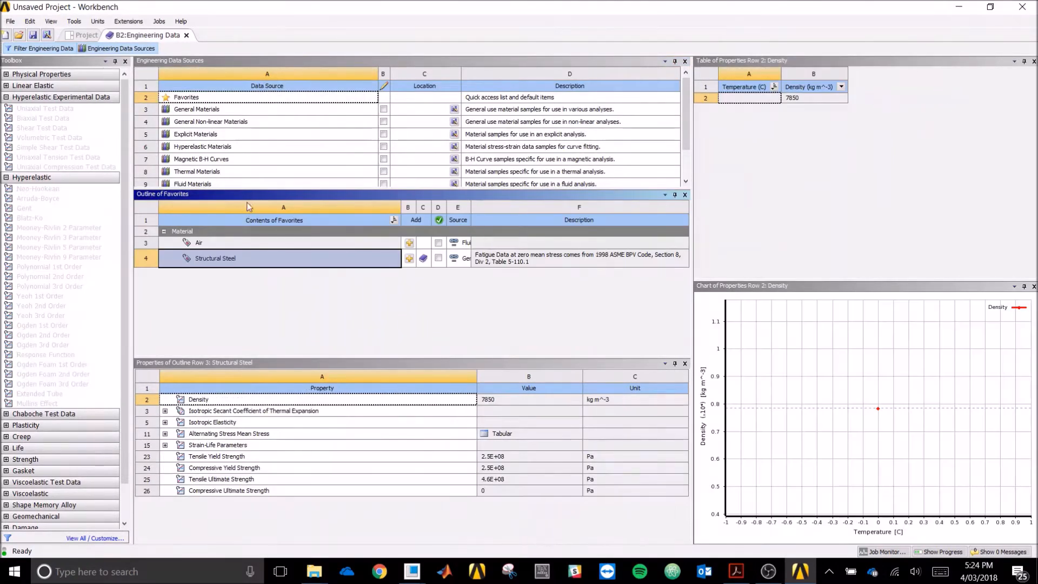
drag(250, 189, 242, 229)
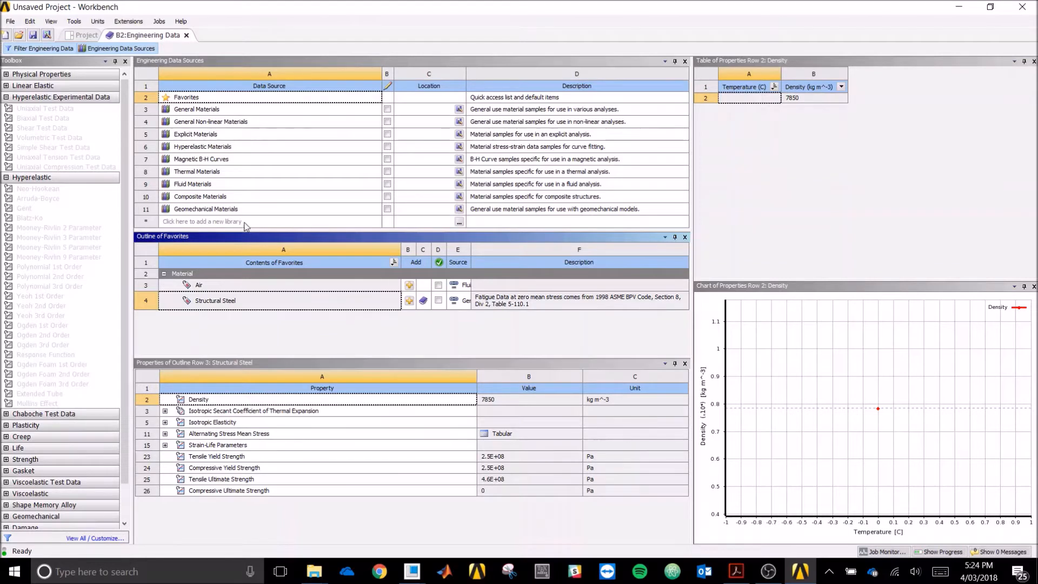
click(265, 109)
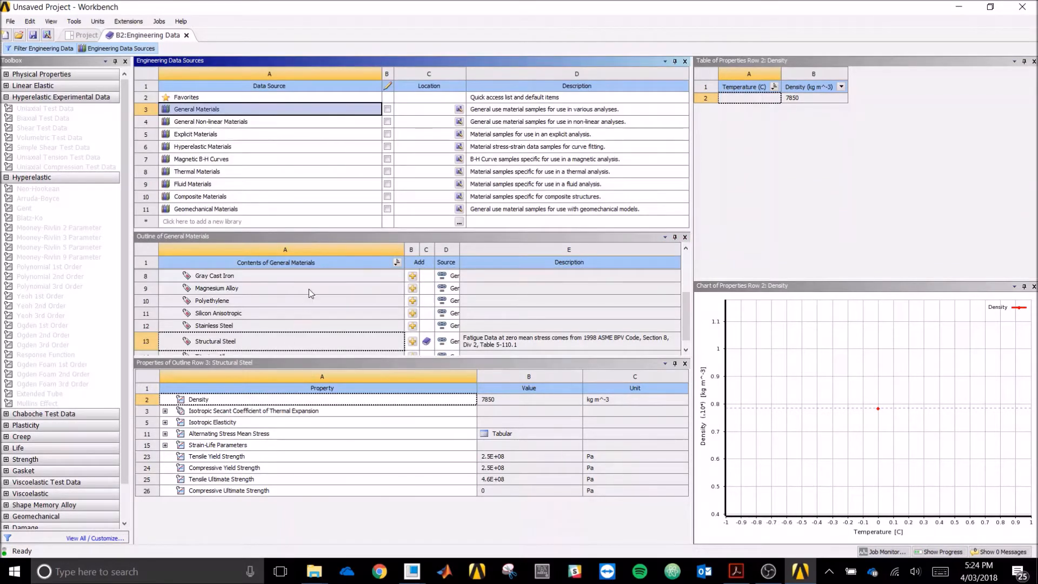
scroll(260, 310, down, 1)
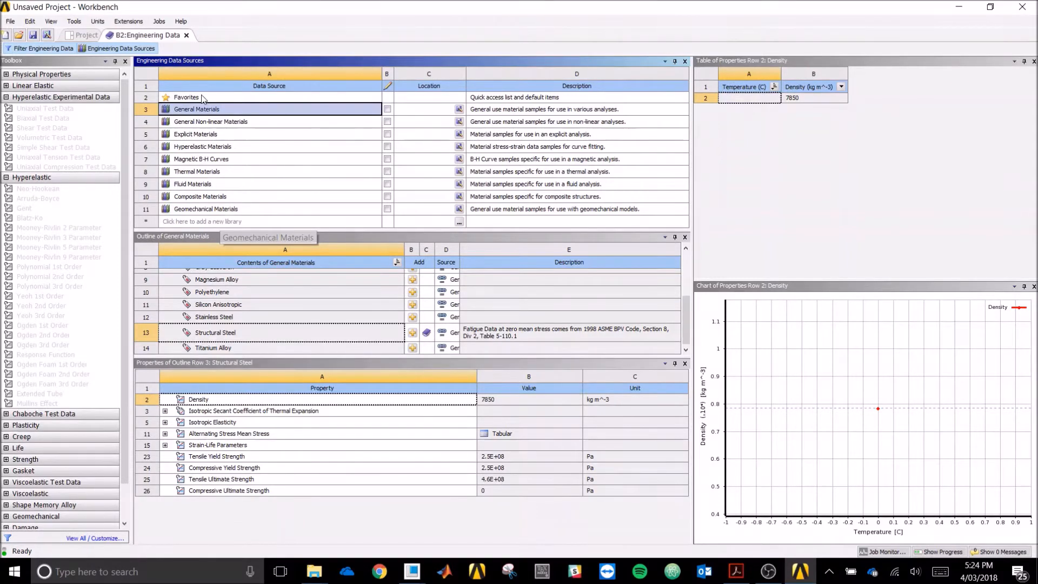
- Add Structural Steel NL from General Non-linear Materials and view its bilinear isotropic hardening curve
click(272, 128)
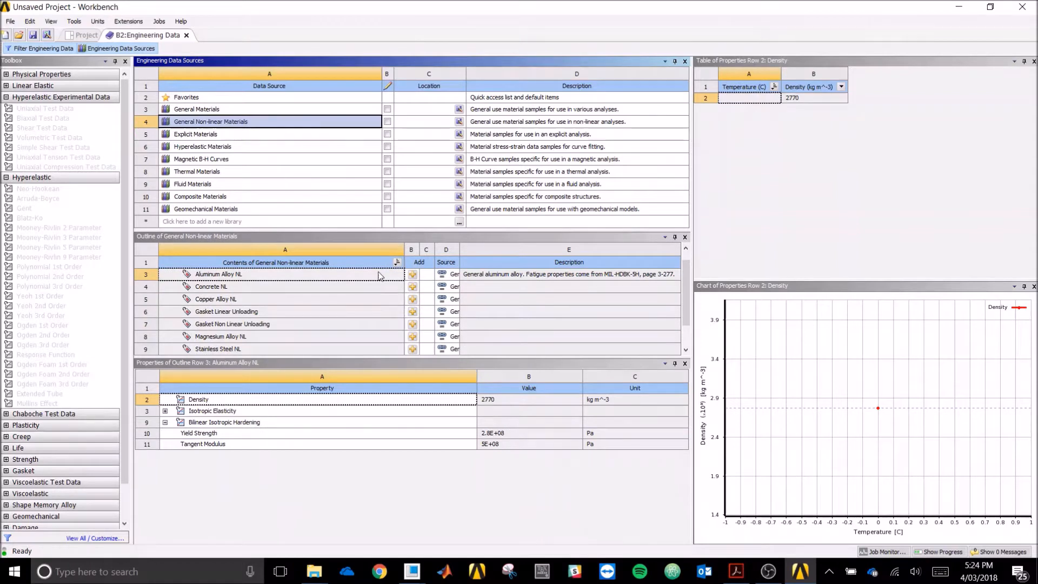
drag(686, 299, 691, 323)
drag(204, 341, 211, 339)
click(314, 335)
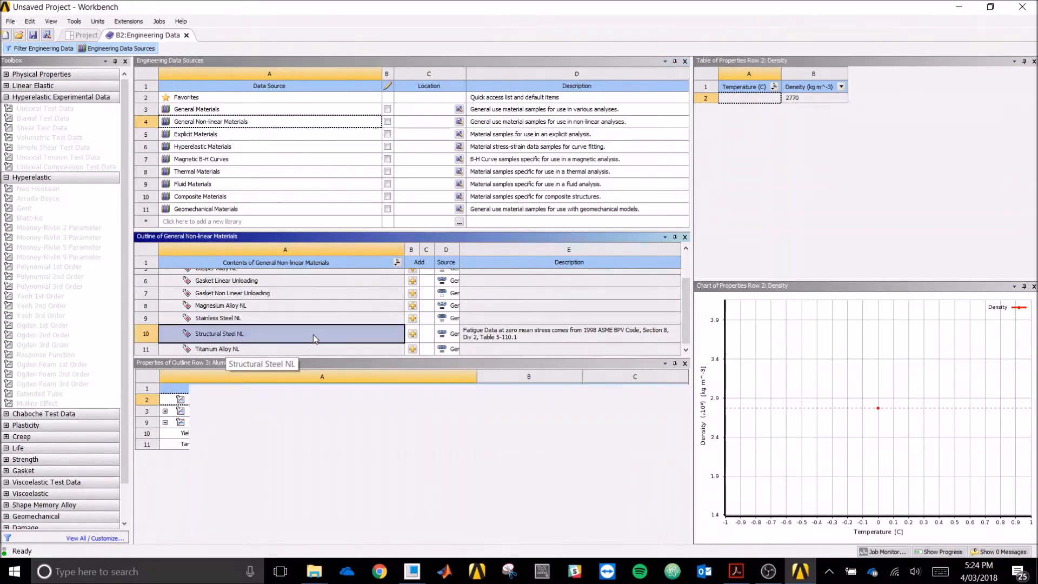
click(414, 335)
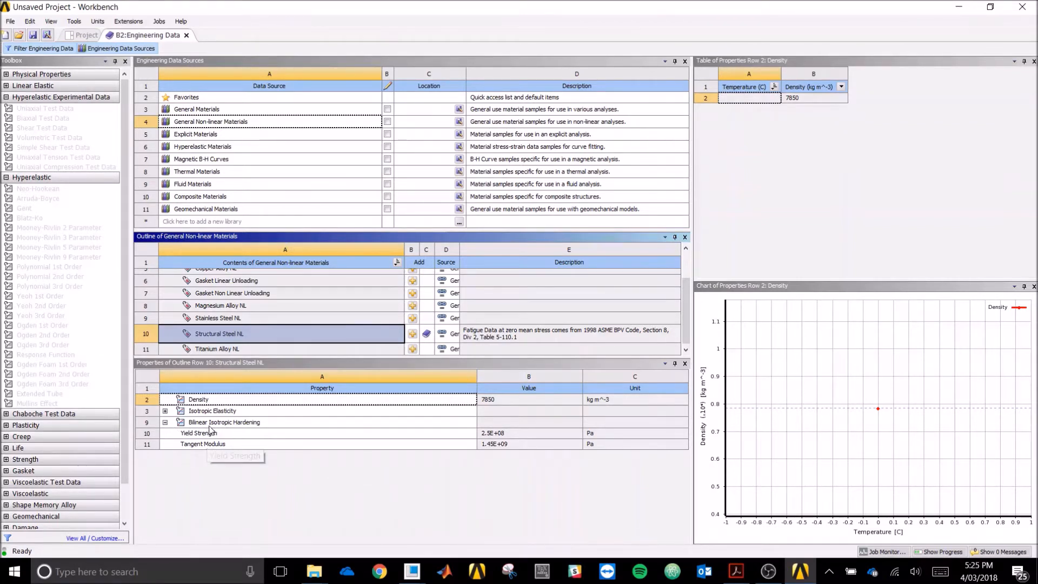
click(286, 425)
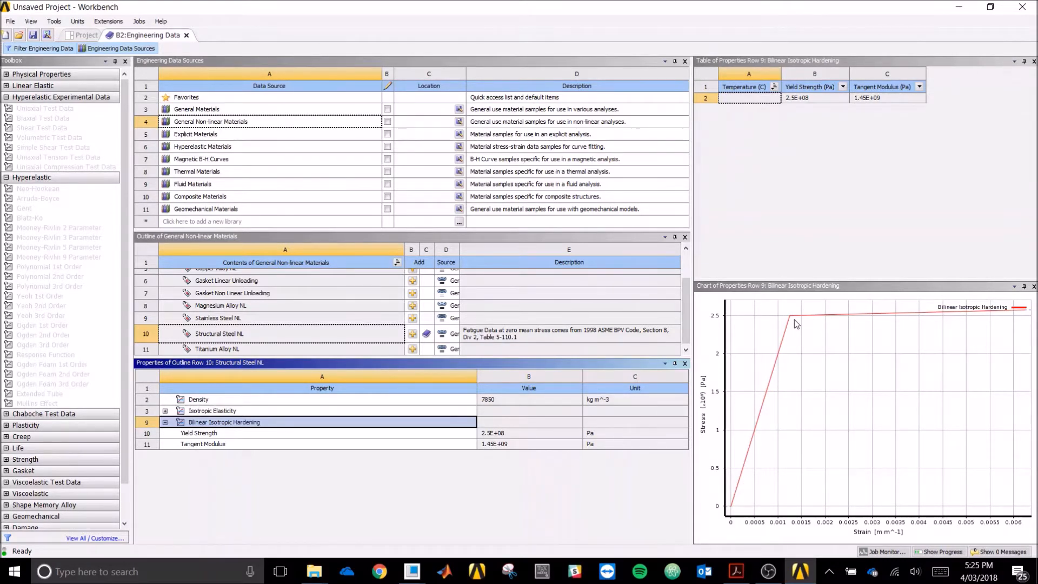
mouse_move(797, 322)
- Close Engineering Data and open Model (B4) in Mechanical, showing the DOGBONE surface body
click(187, 35)
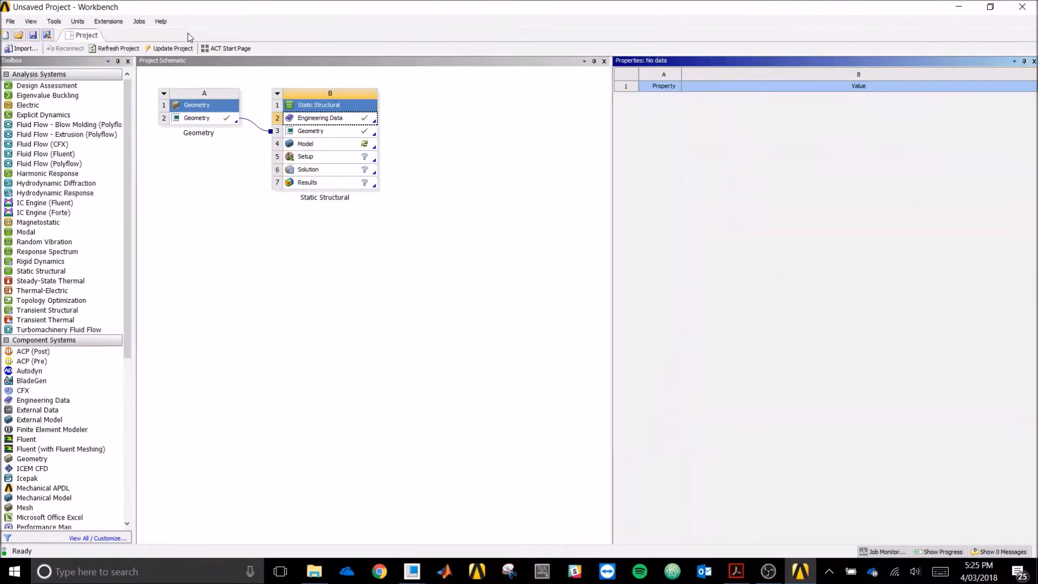
click(372, 315)
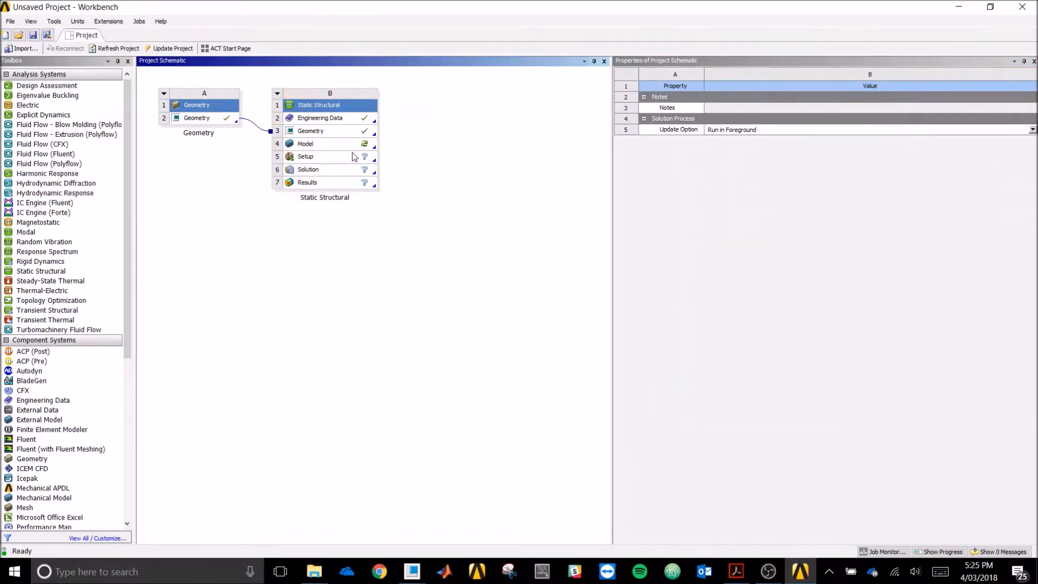
double_click(341, 145)
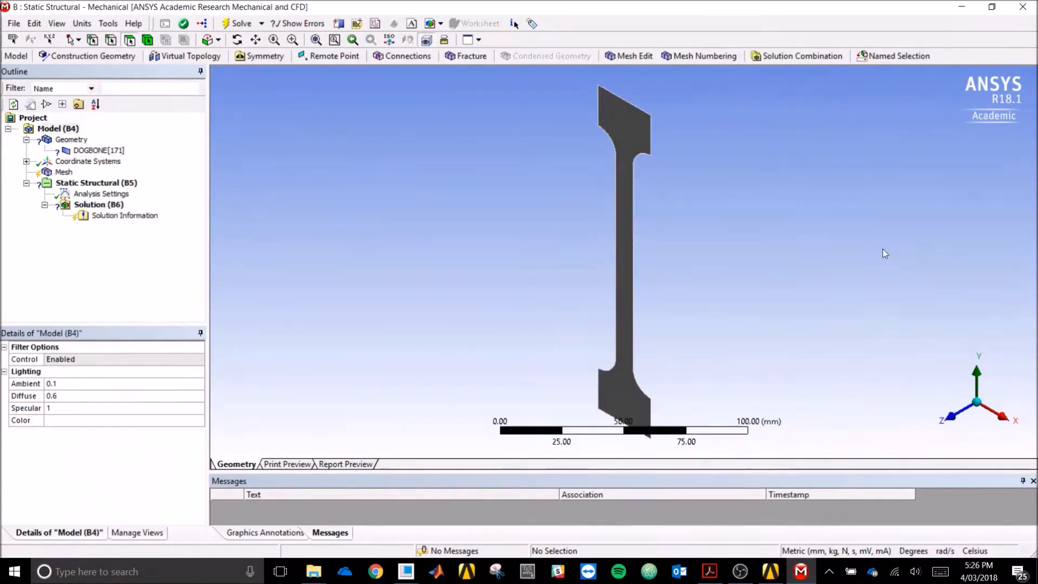
mouse_move(543, 252)
middle_down()
mouse_move(549, 239)
mouse_move(544, 252)
middle_up()
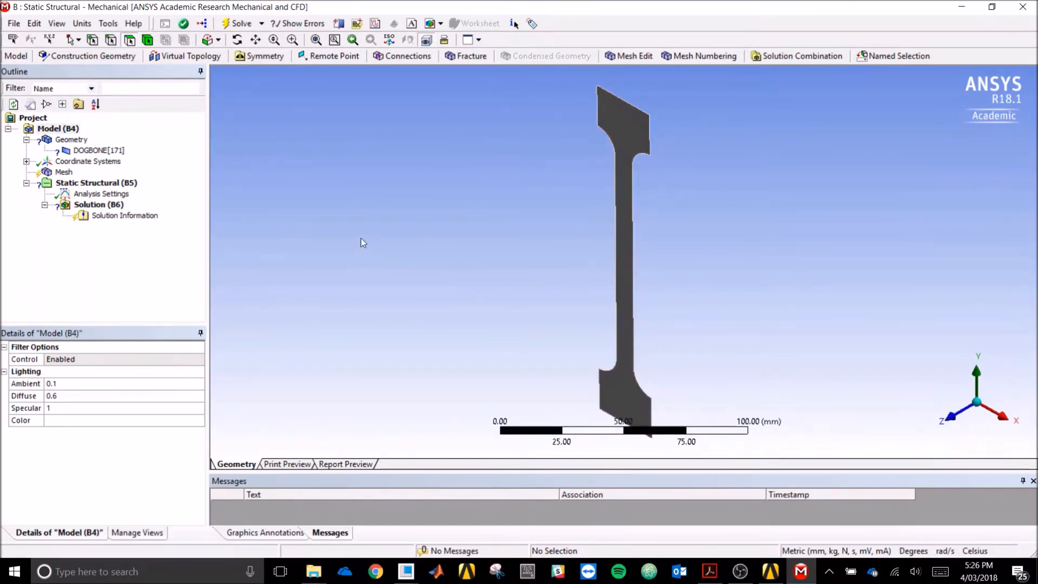
- Set the DOGBONE body's thickness to 1 mm, after briefly trying 5 mm
click(103, 154)
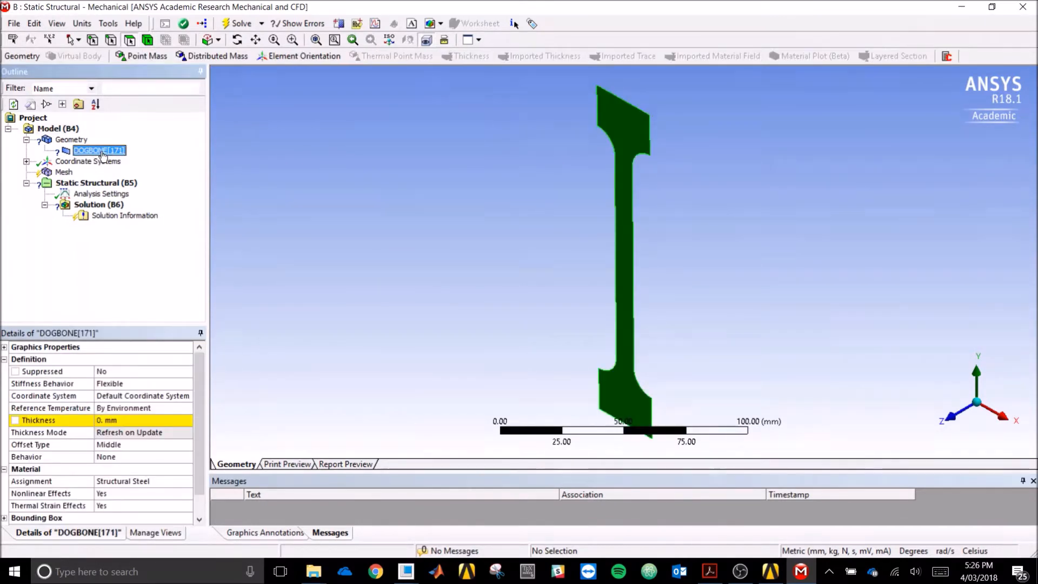
click(134, 419)
text(1)
key(Return)
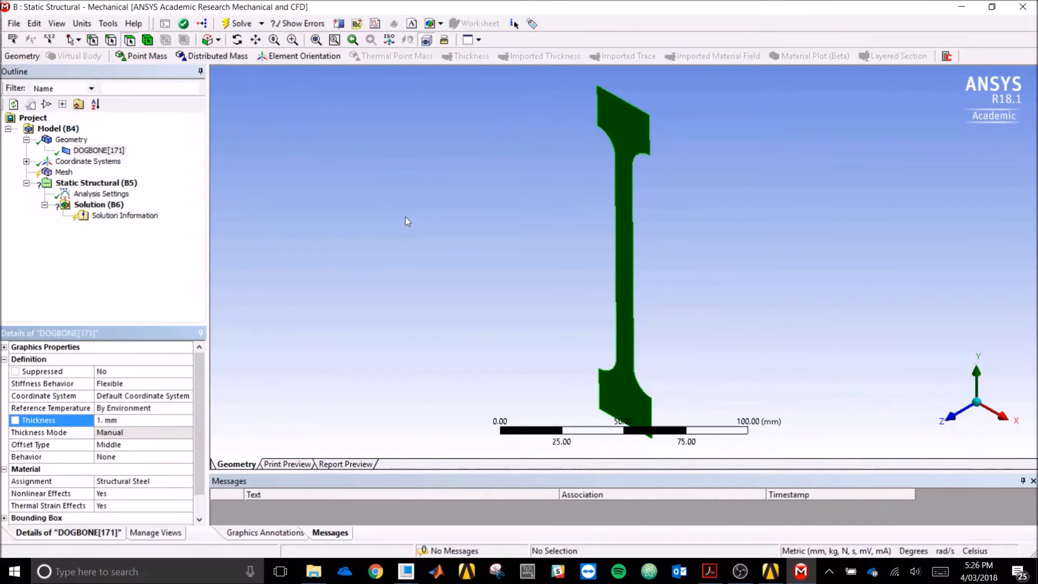
click(411, 252)
mouse_move(501, 251)
middle_down()
mouse_move(505, 269)
mouse_move(497, 243)
mouse_move(507, 233)
mouse_move(507, 246)
middle_up()
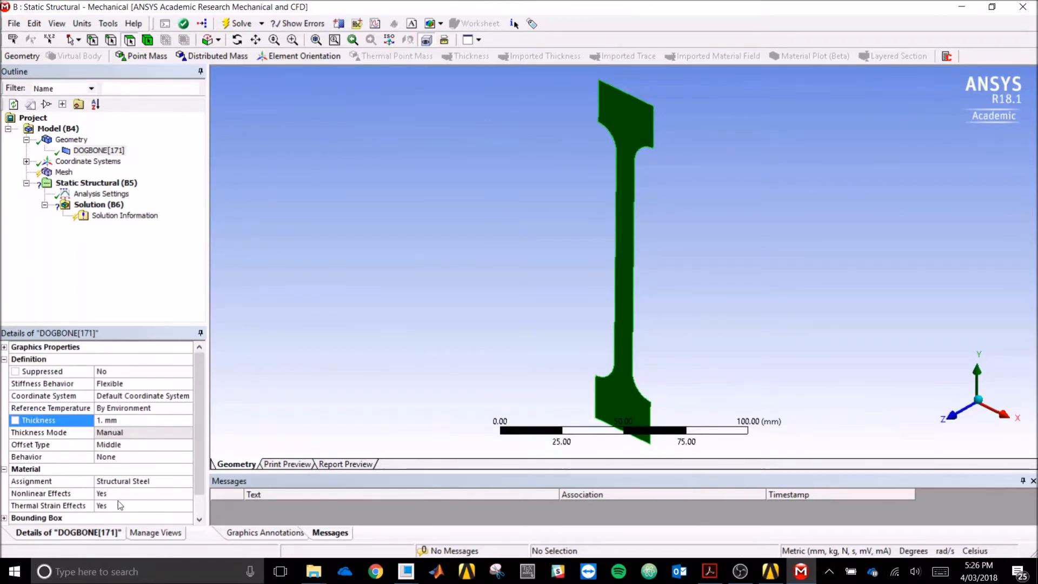
click(143, 420)
text(5)
key(Return)
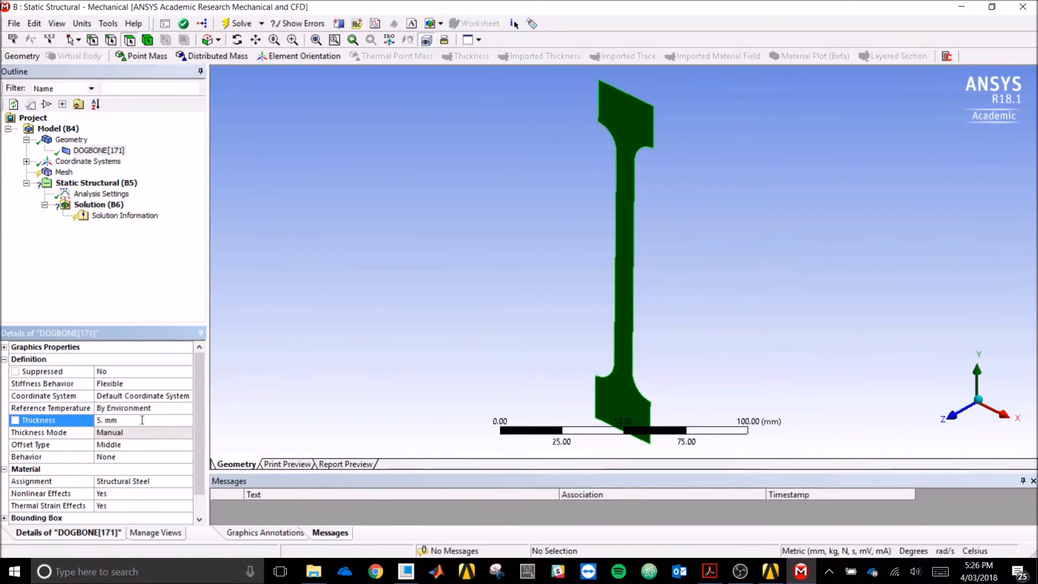
key(Return)
- Change the DOGBONE body's material assignment to Structural Steel NL
scroll(198, 419, down, 1)
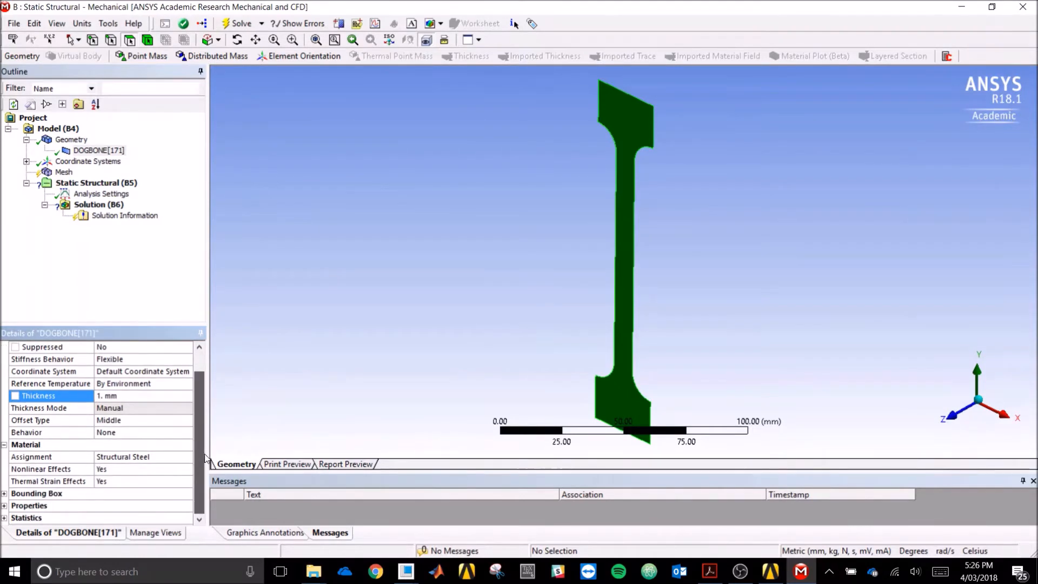
click(172, 461)
click(190, 457)
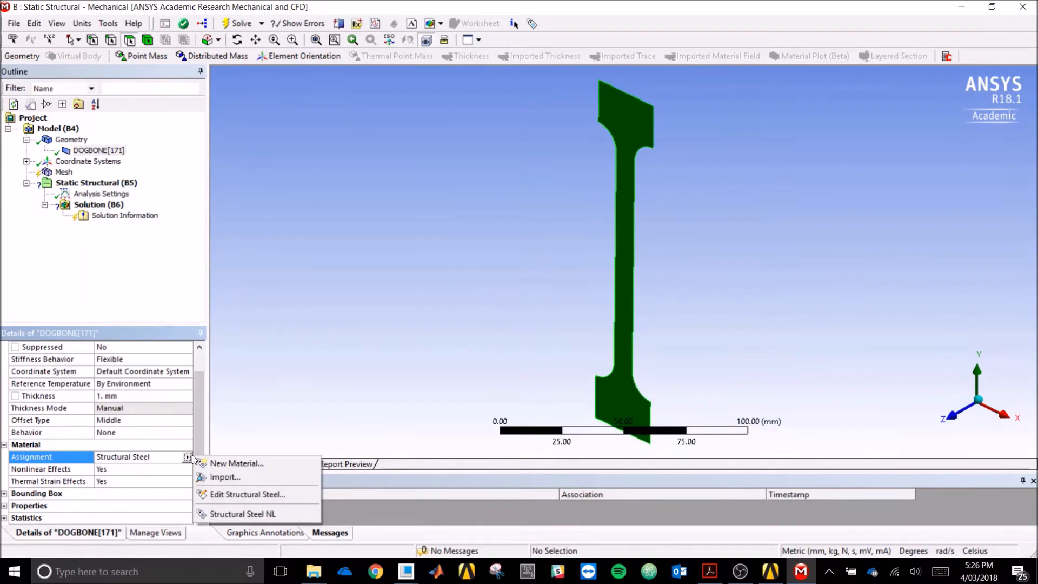
click(282, 514)
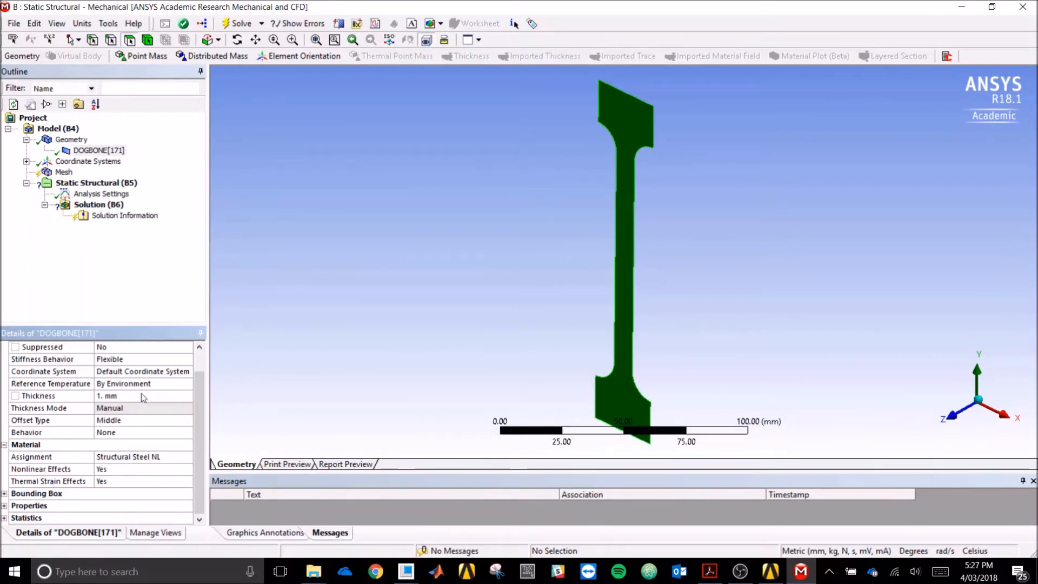
- Set the mesh Size Function to Uniform with 2.0 mm minimum and max face size
click(64, 173)
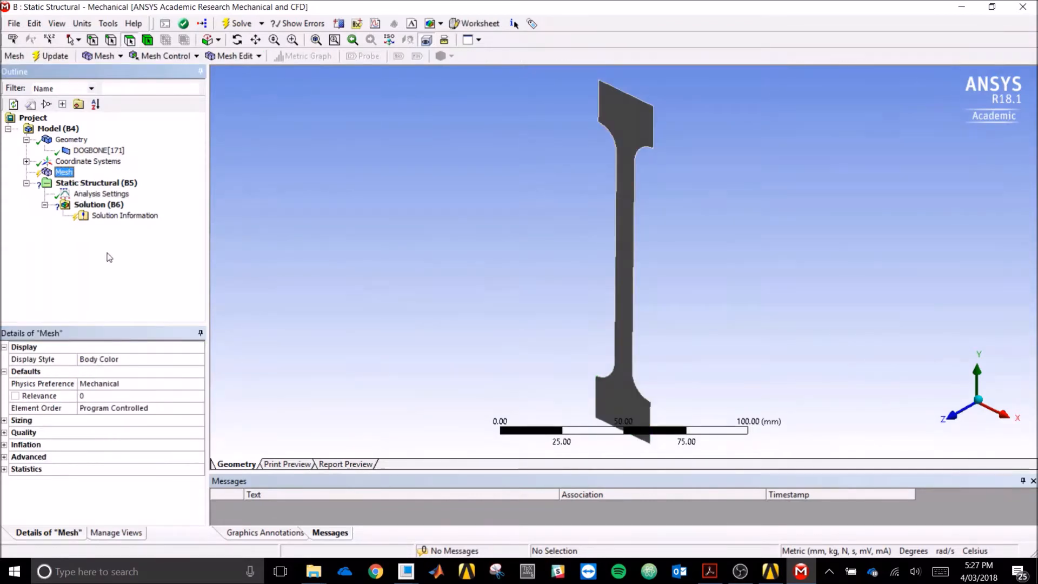
click(5, 420)
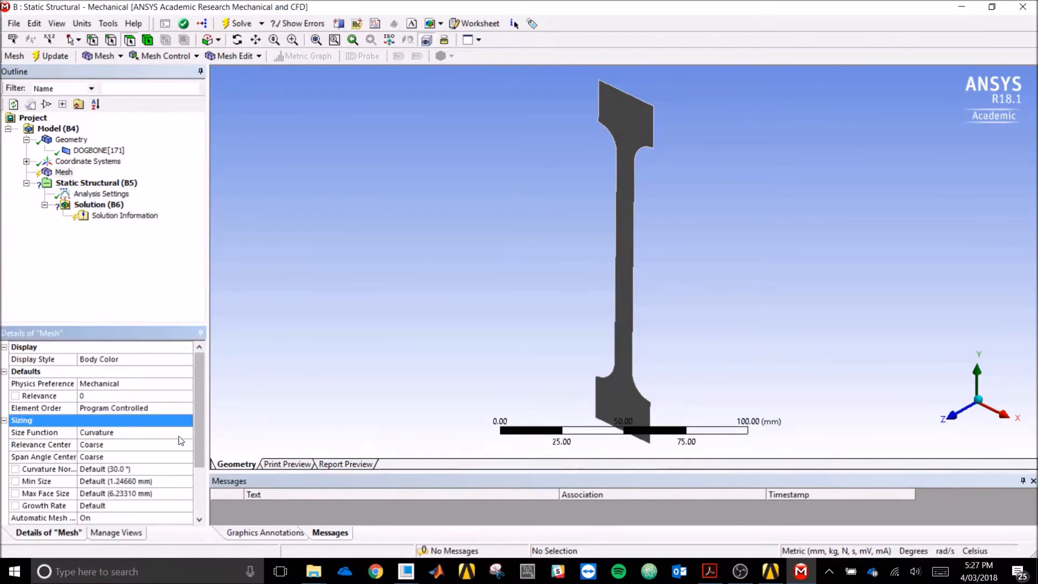
click(180, 433)
click(187, 433)
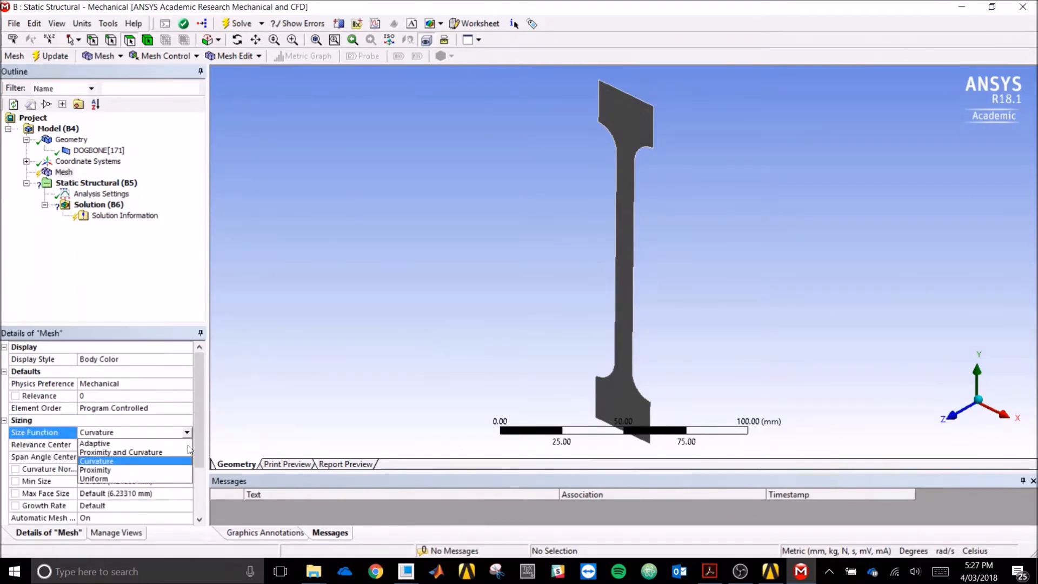
click(160, 480)
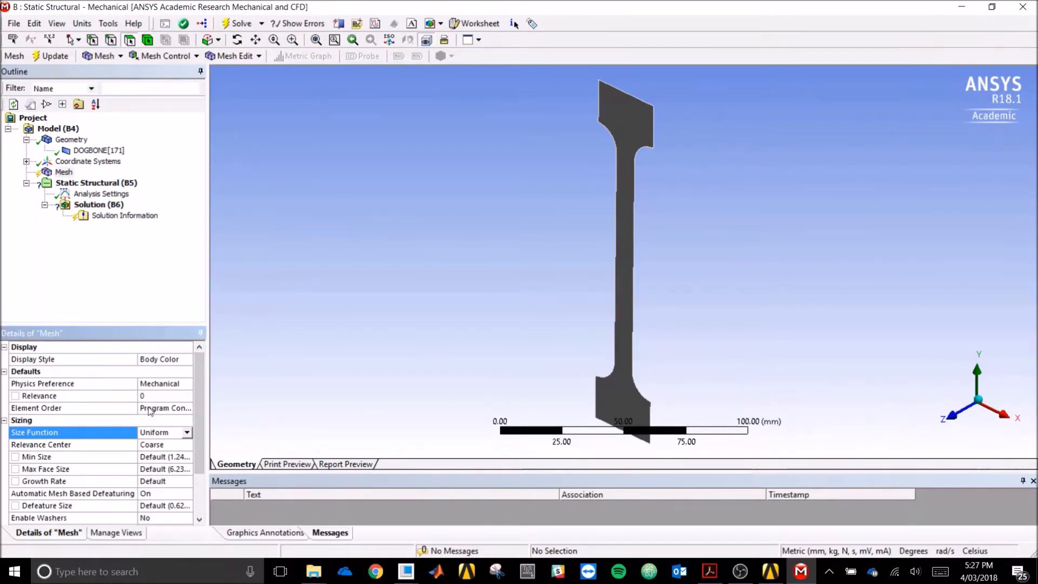
click(180, 458)
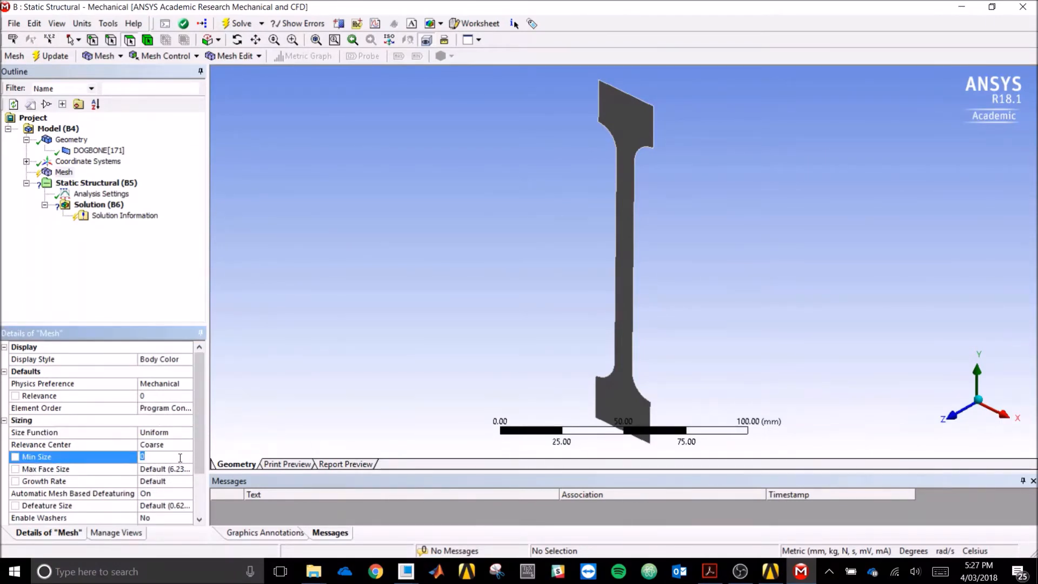
click(180, 472)
text(2)
click(64, 172)
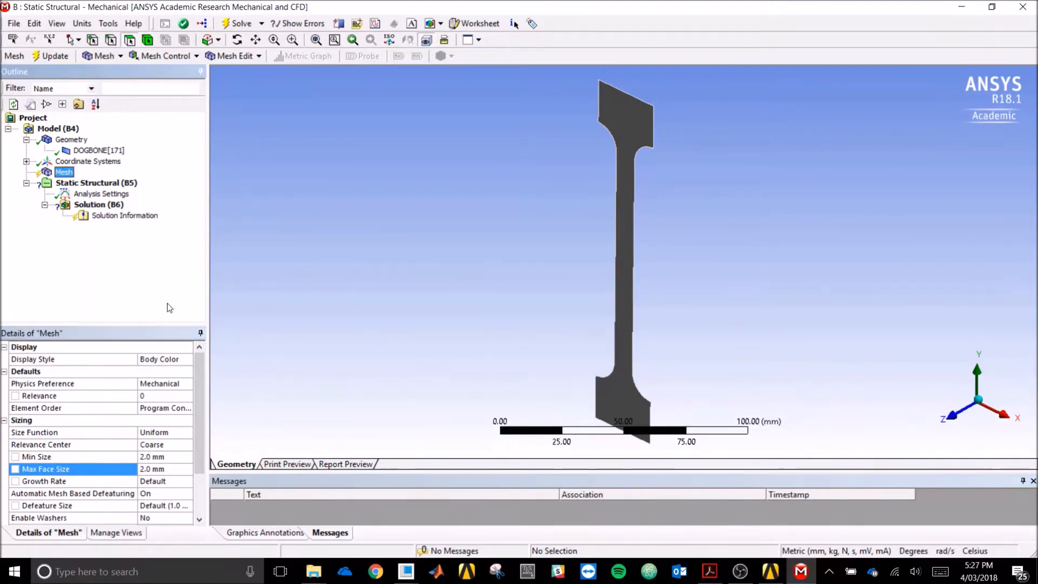
- Generate the mesh and zoom around the dogbone to inspect the quad elements
right_click(65, 174)
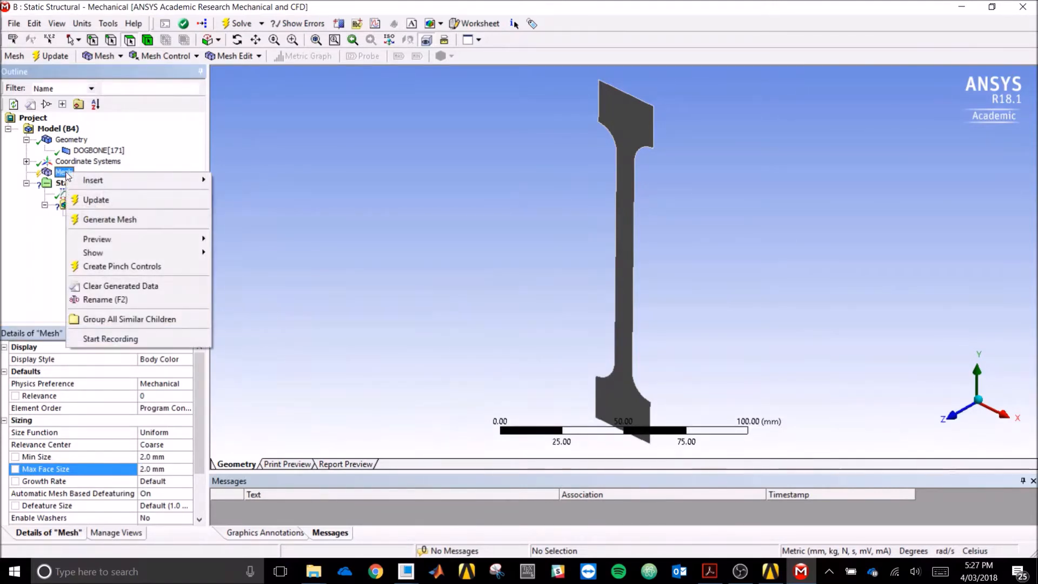
click(137, 220)
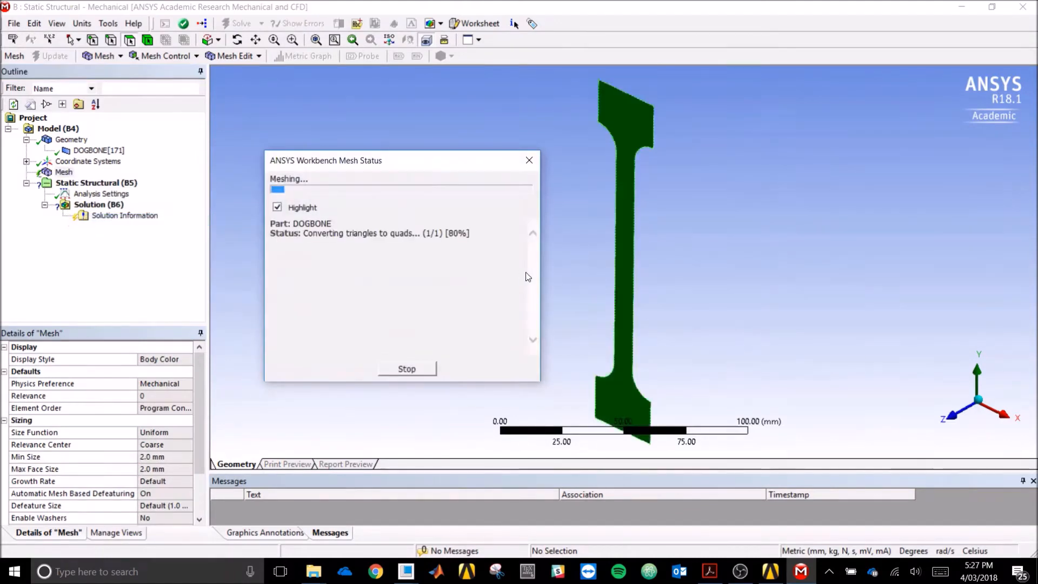
middle_drag(593, 287, 642, 285)
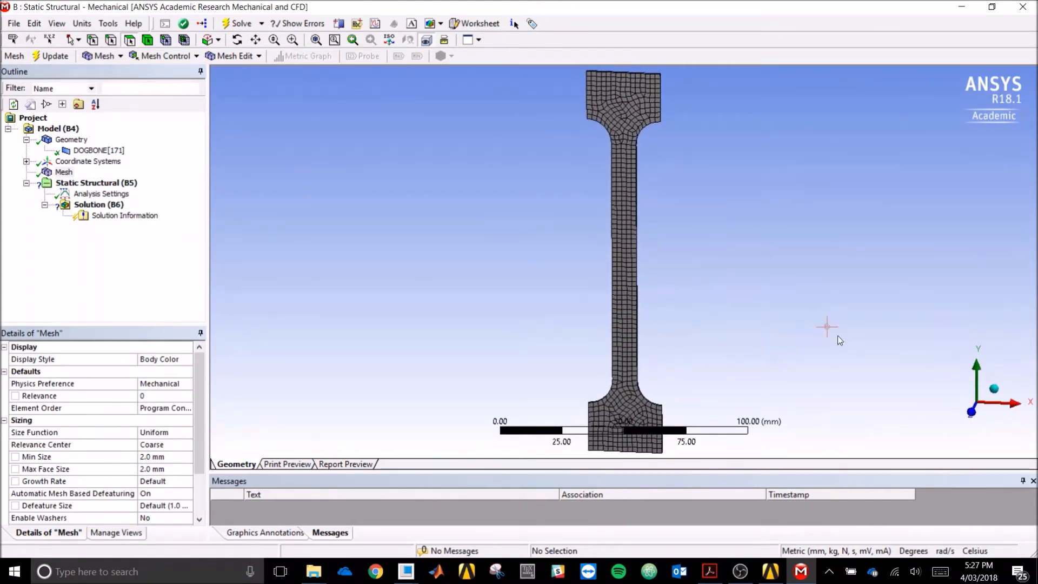
click(973, 414)
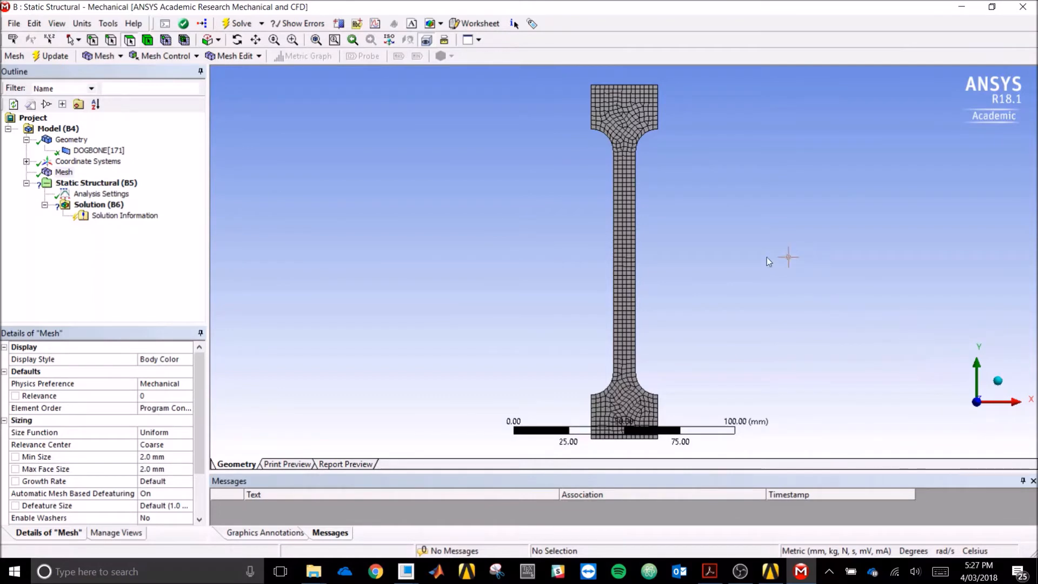
right_drag(575, 194, 701, 296)
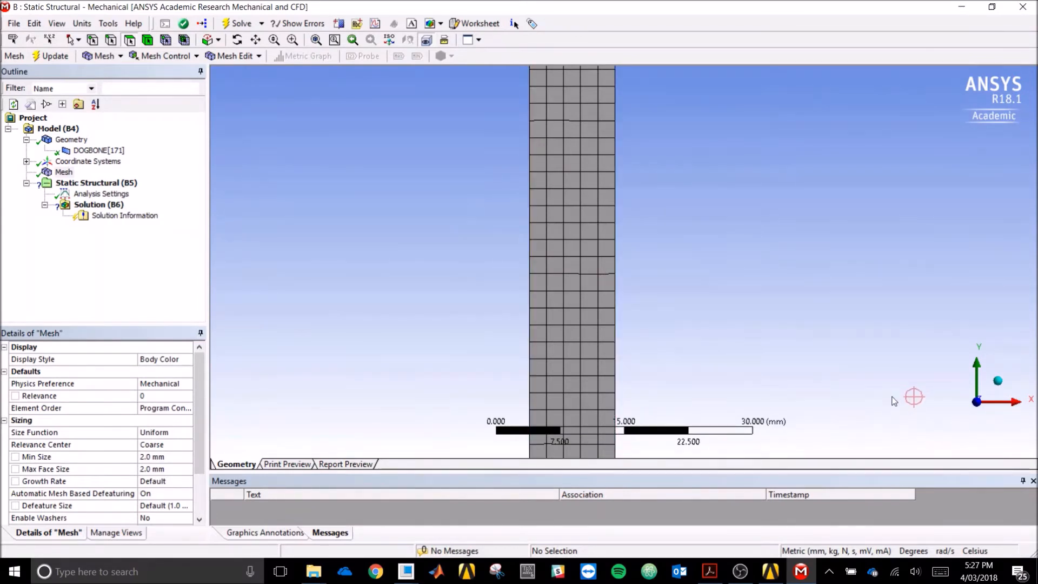
click(977, 404)
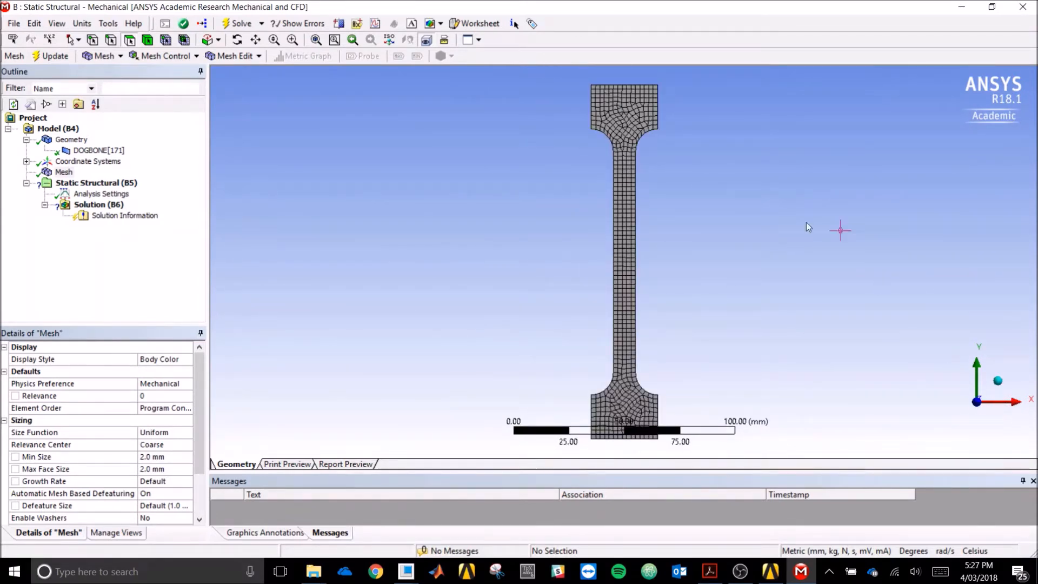
right_drag(585, 78, 680, 182)
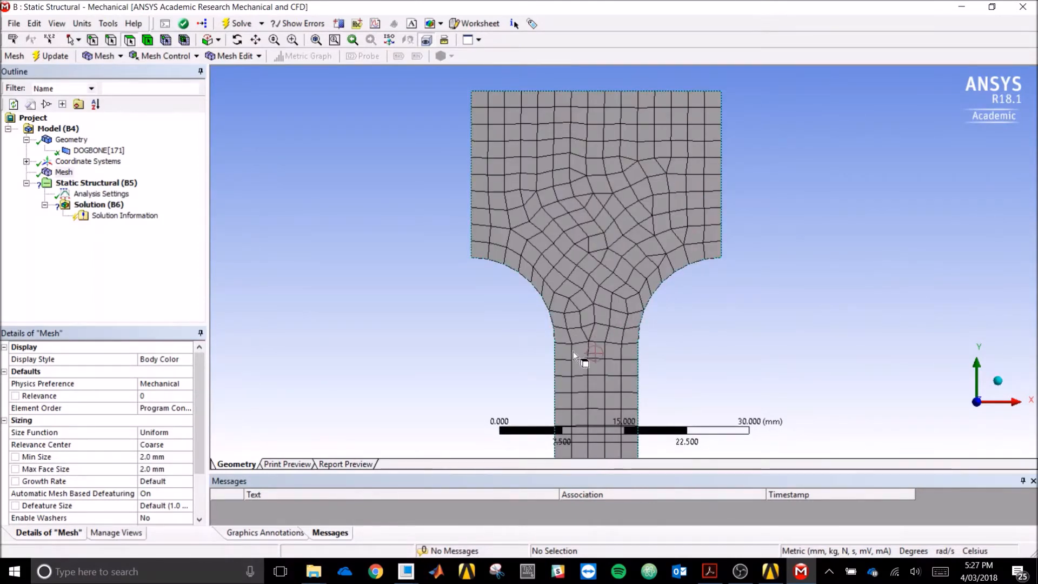
click(982, 410)
middle_drag(816, 325, 743, 346)
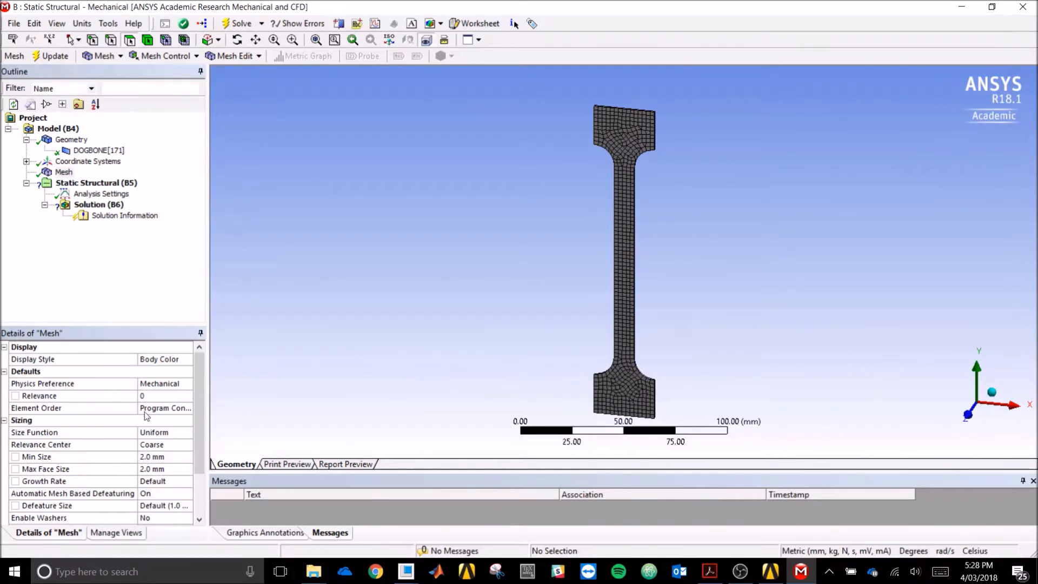
drag(202, 403, 206, 426)
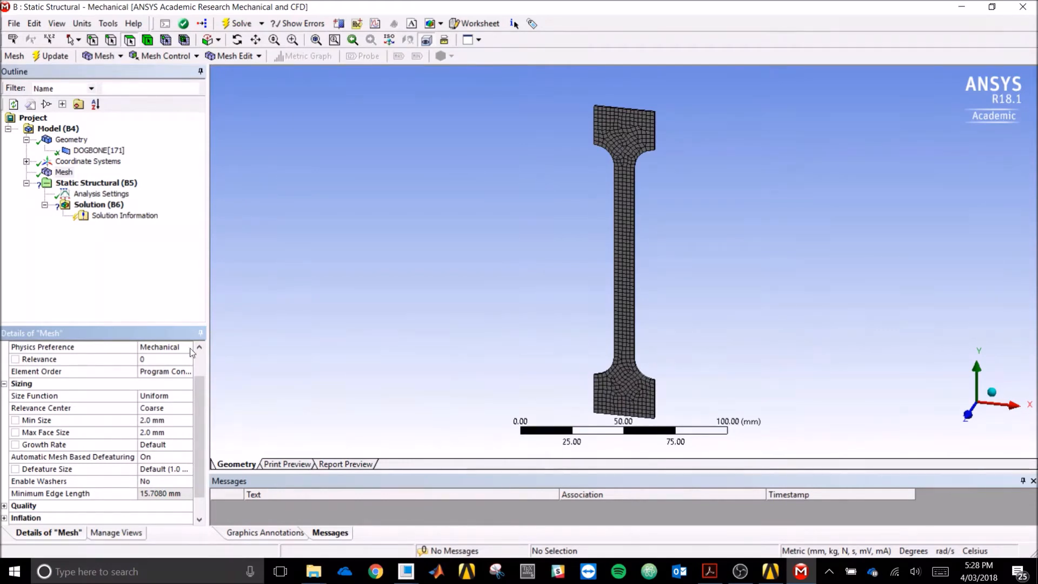
- Add a Fixed Support on the dogbone's bottom edge
click(92, 185)
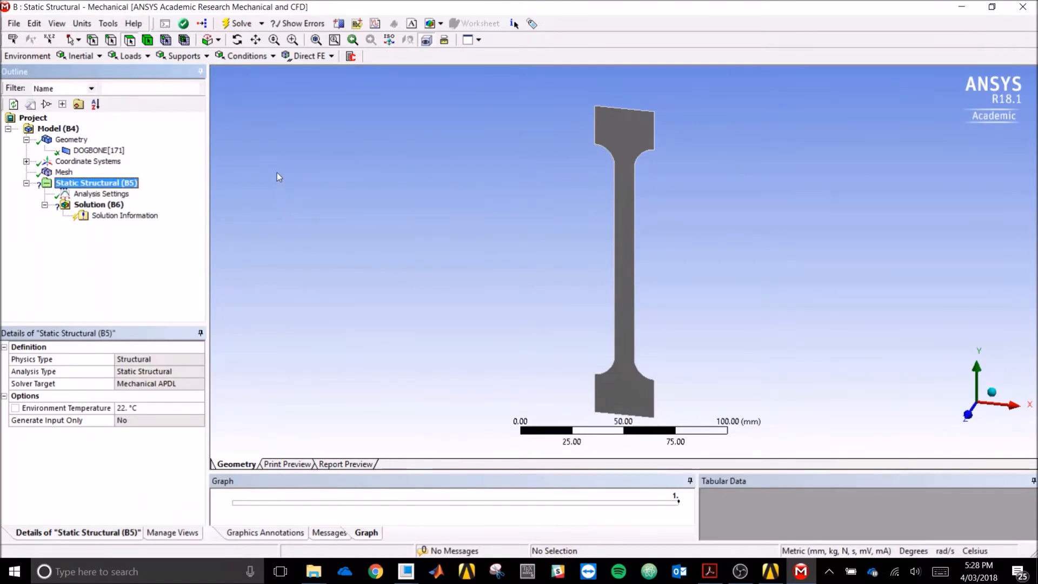
click(184, 58)
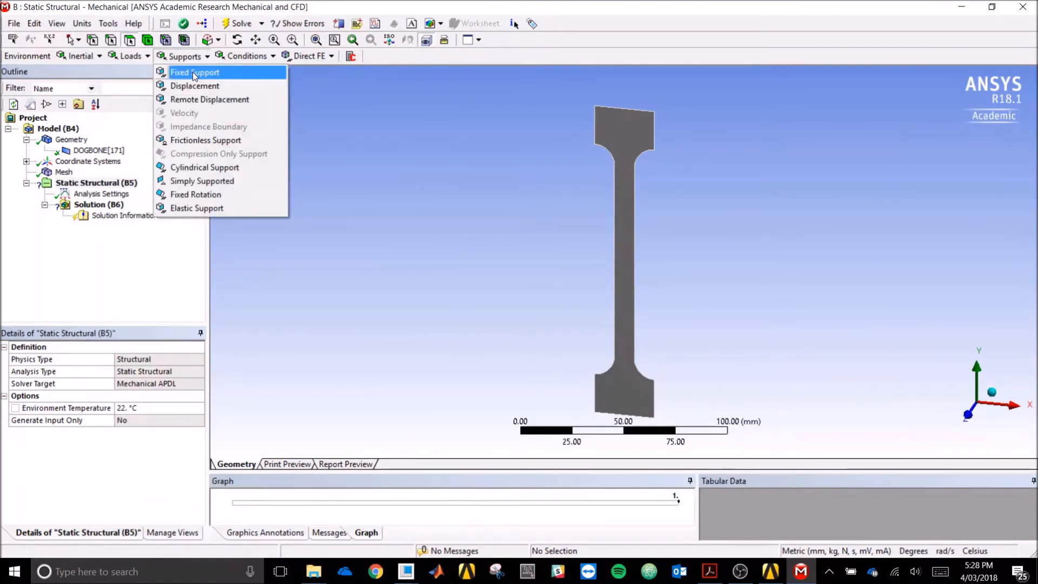
click(192, 72)
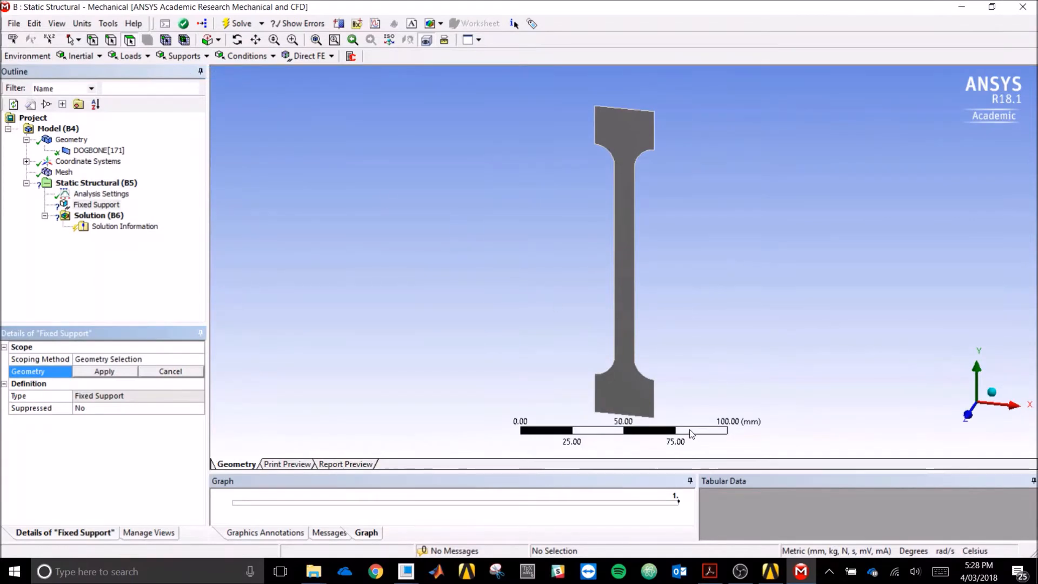
click(110, 40)
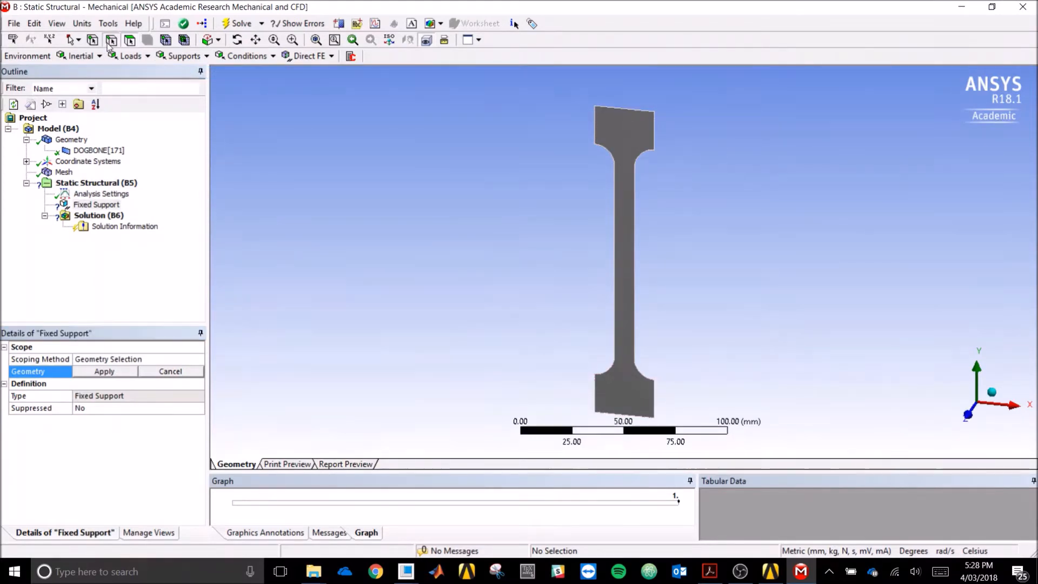
click(608, 415)
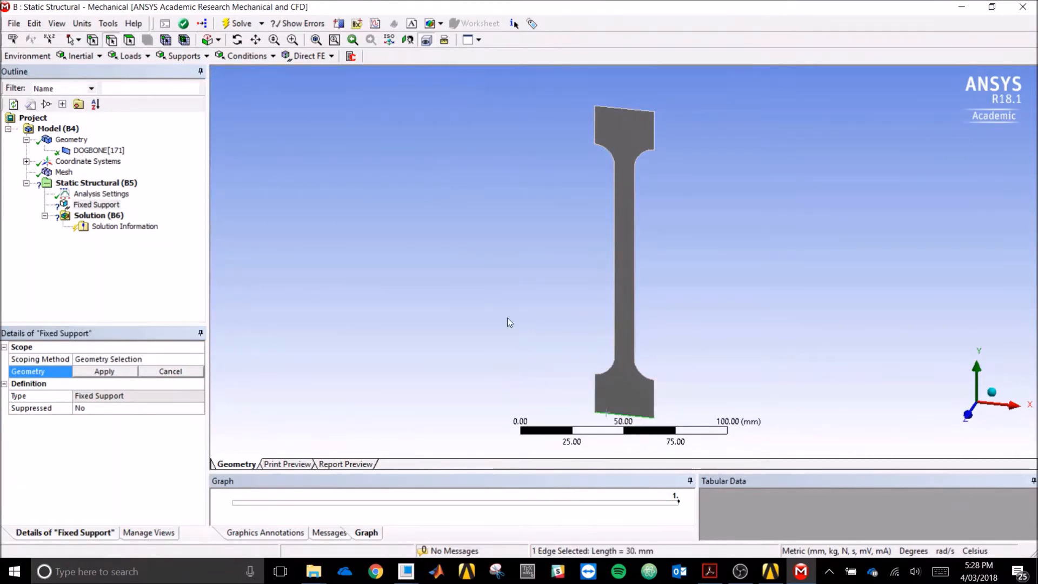
click(104, 371)
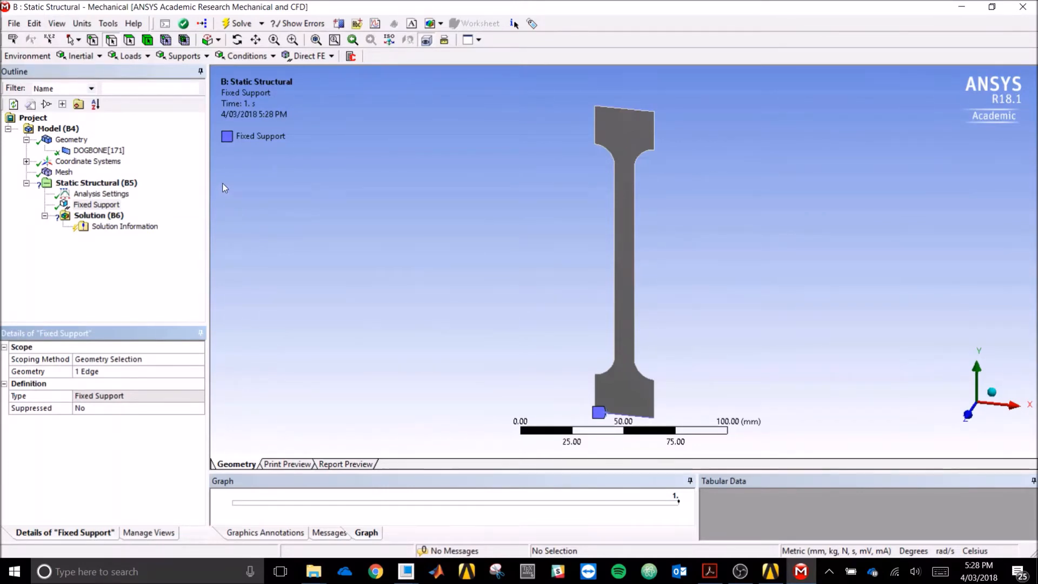
click(102, 194)
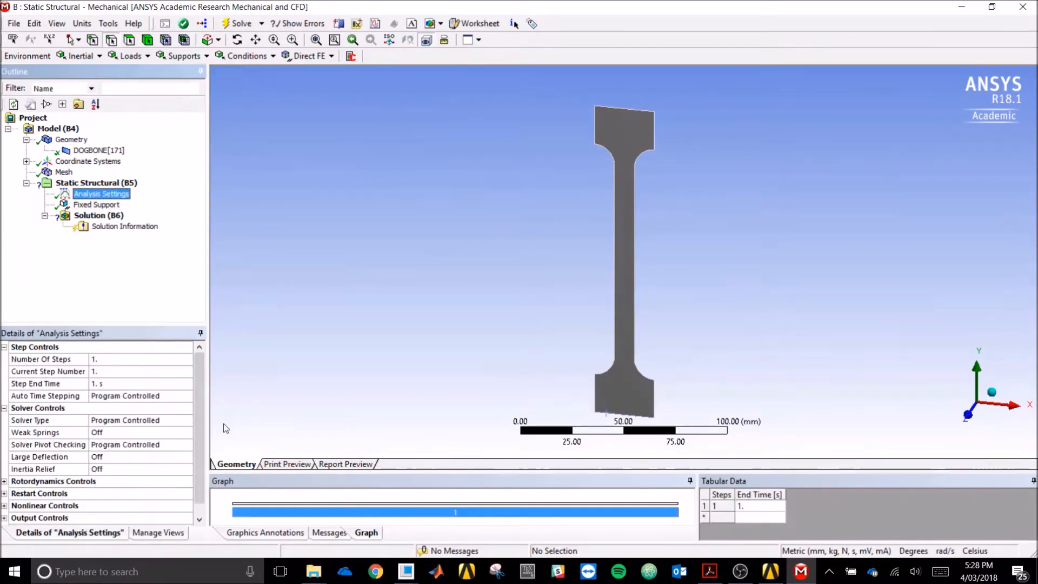
- In Analysis Settings, set Number Of Steps to 2 and Large Deflection to On
click(200, 391)
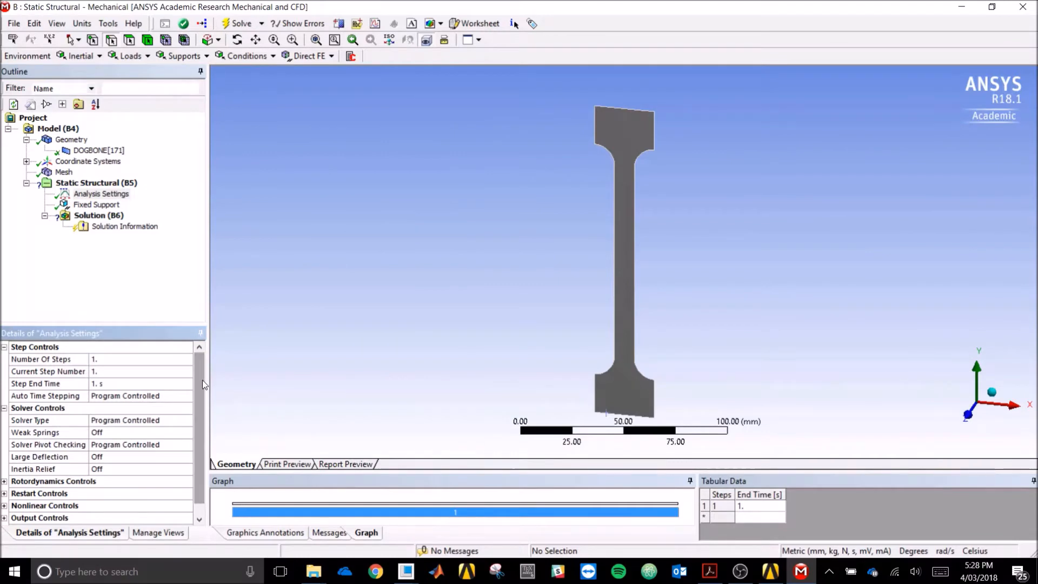
click(149, 362)
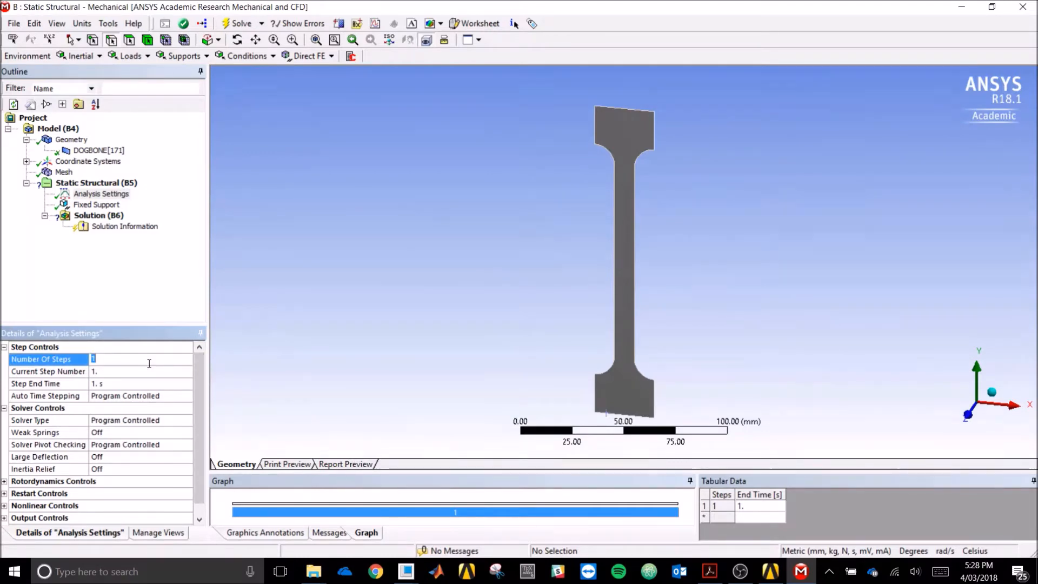
text(2)
key(Return)
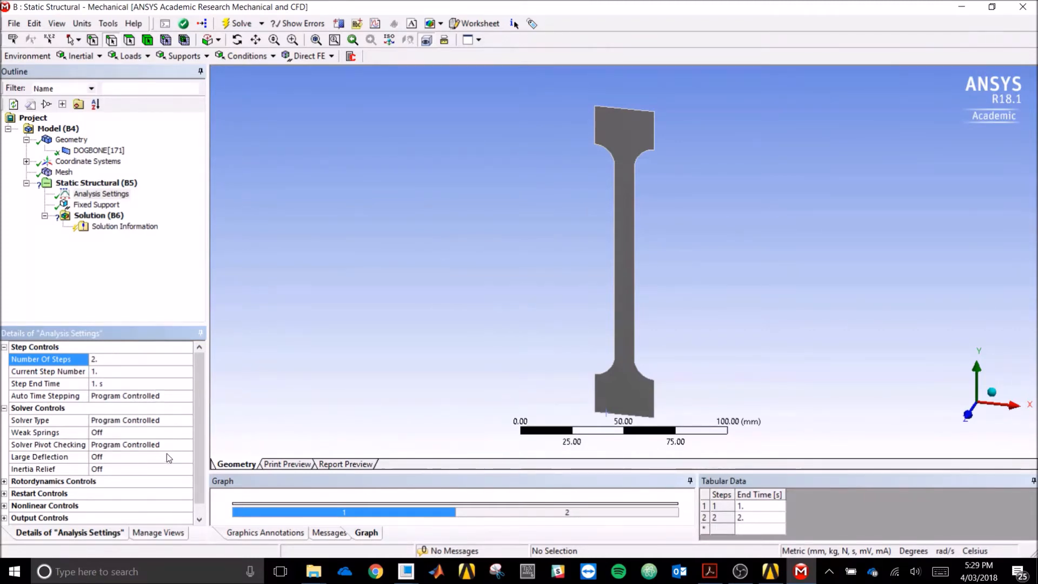
click(120, 457)
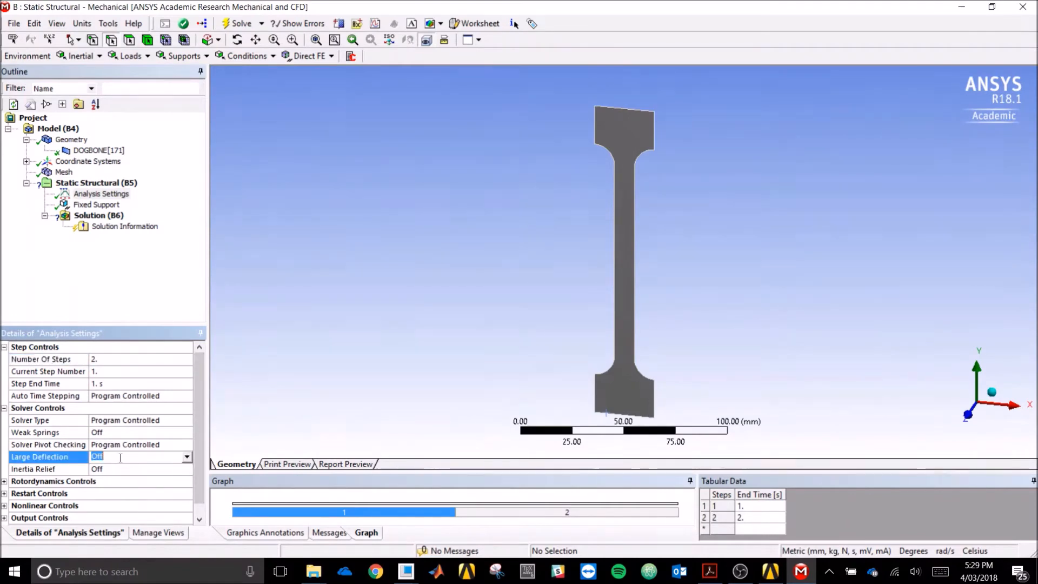
click(186, 457)
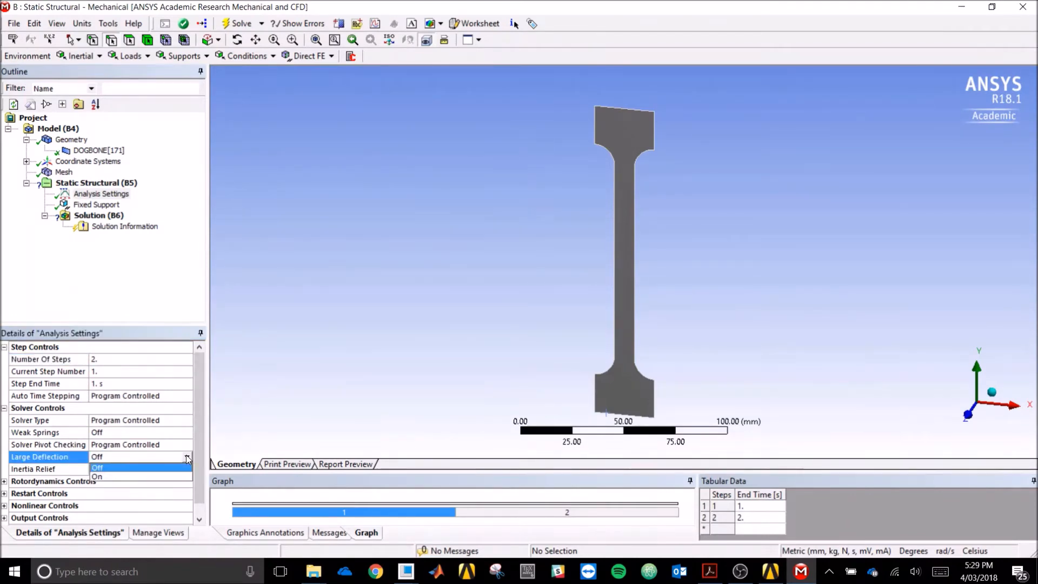
click(160, 476)
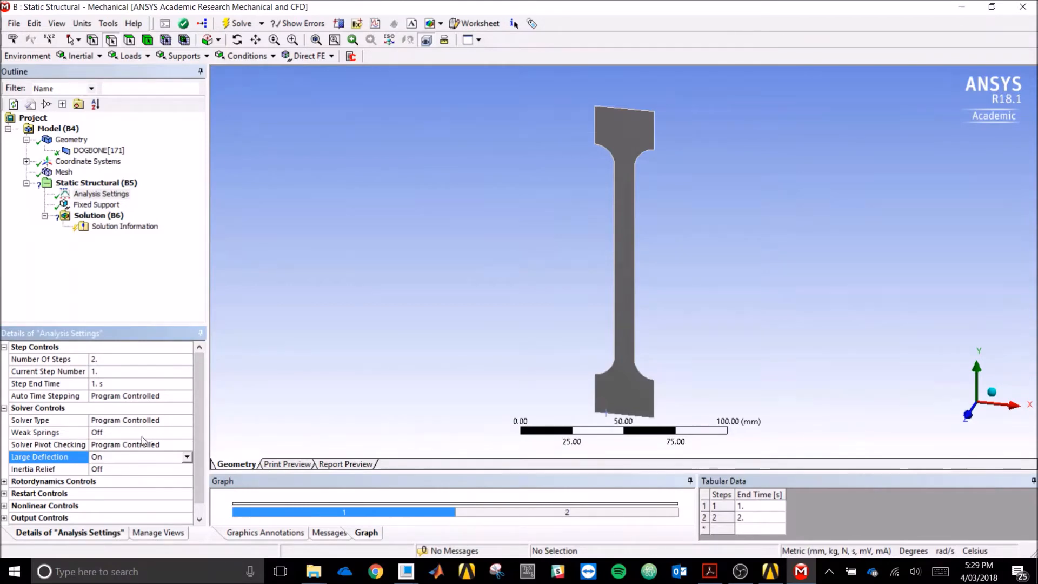
- Turn Auto Time Stepping on with 20 initial, 20 minimum and 50 maximum substeps
click(170, 396)
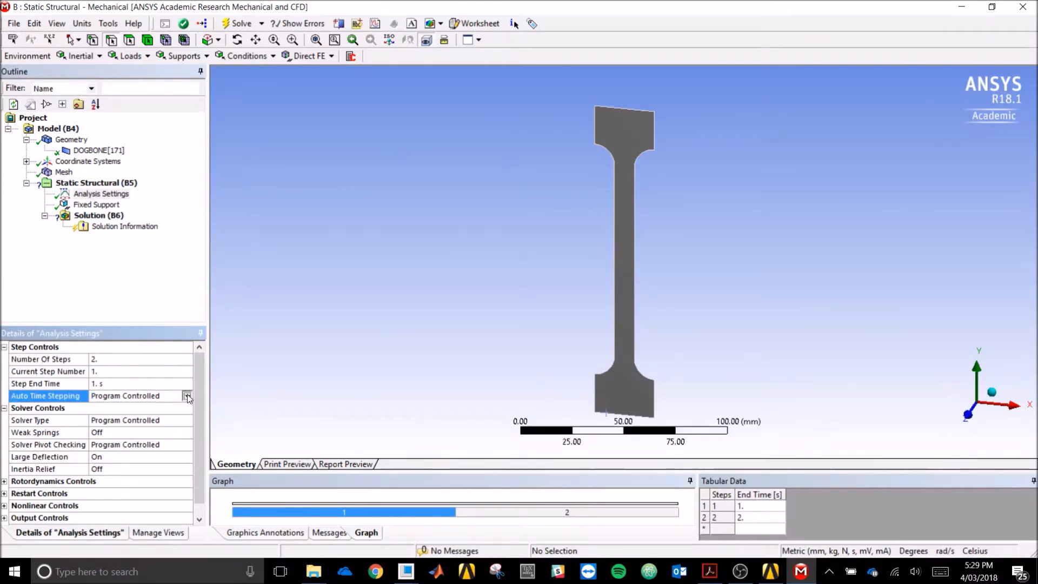
click(187, 395)
click(174, 413)
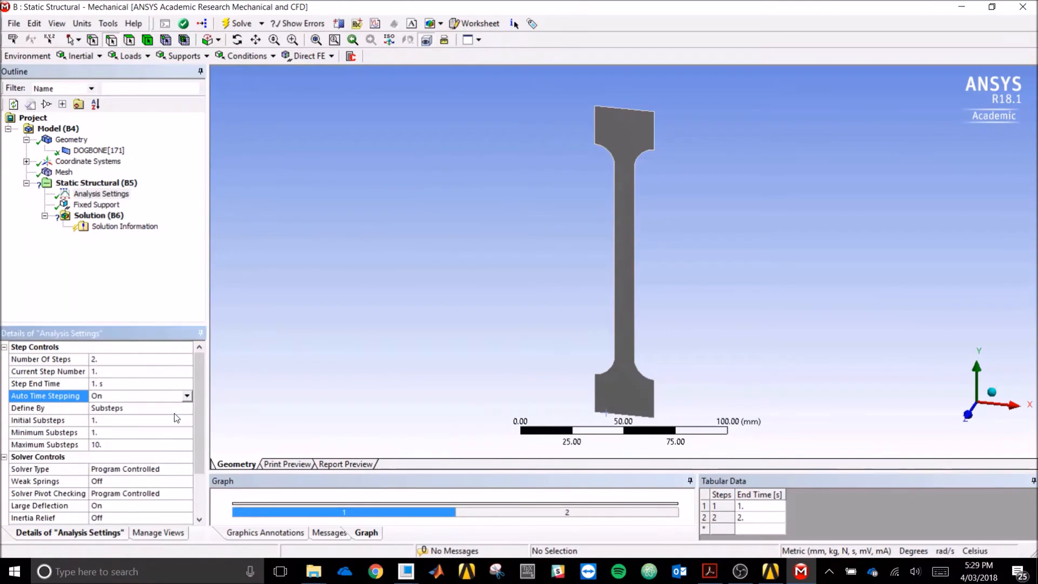
click(170, 422)
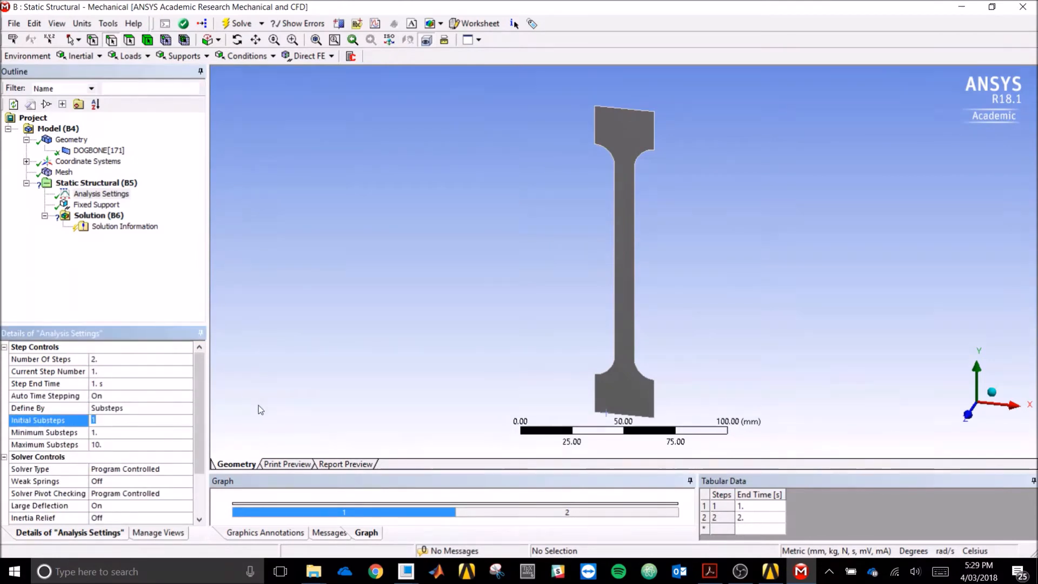
text(20)
key(Return)
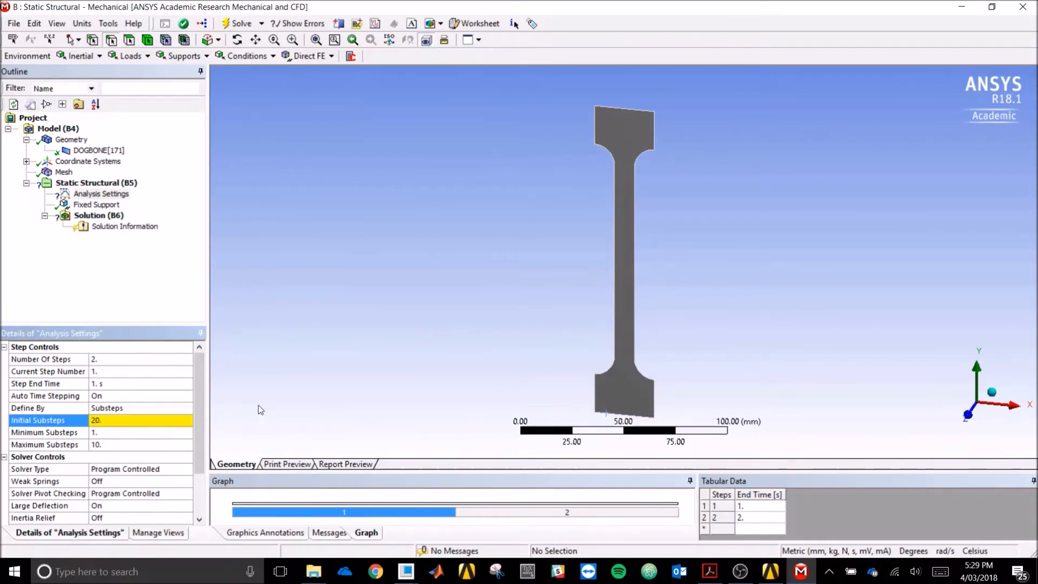
click(127, 432)
text(20)
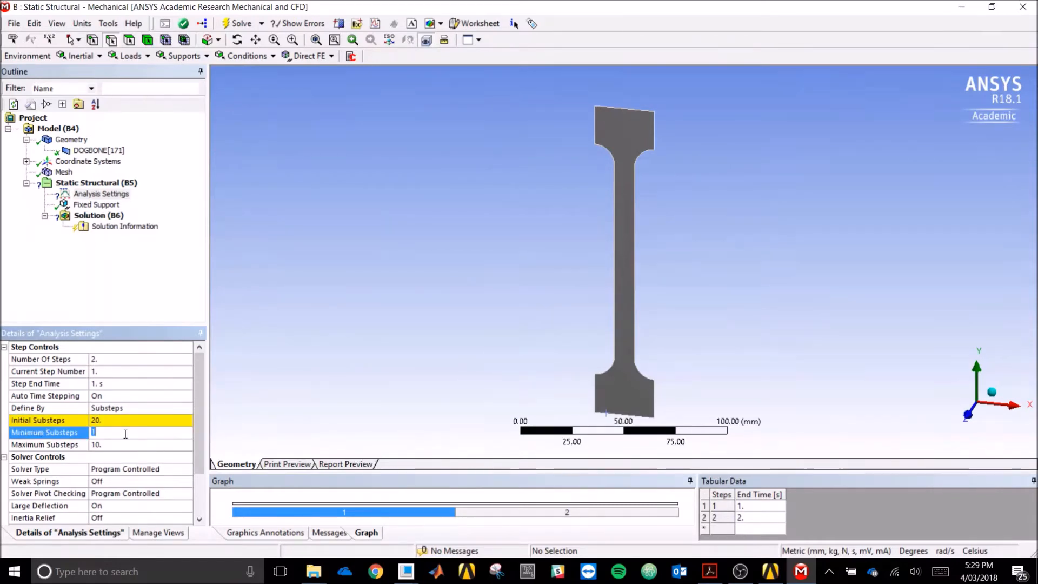
key(Return)
click(135, 446)
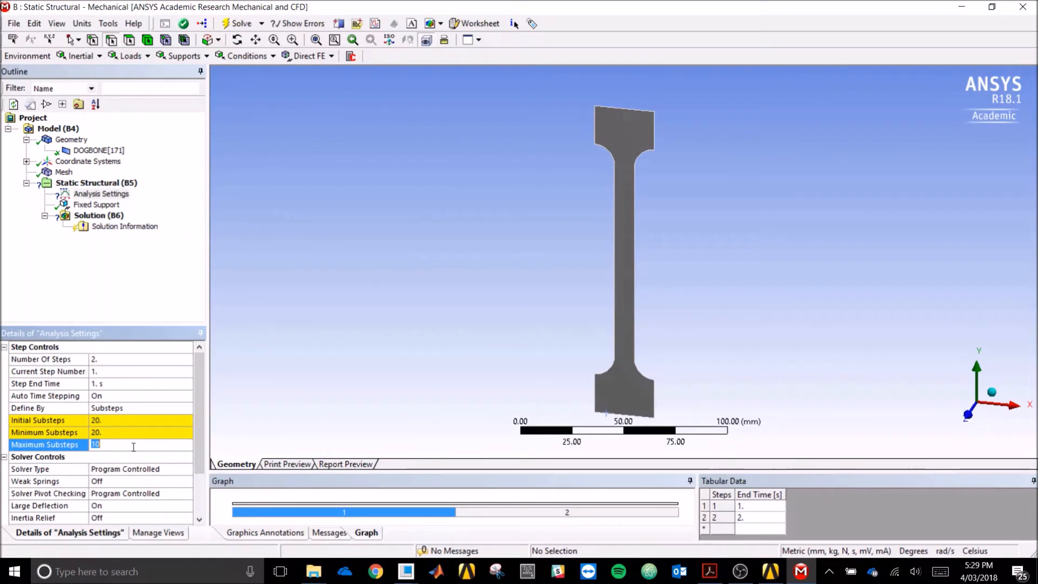
text(50)
key(Return)
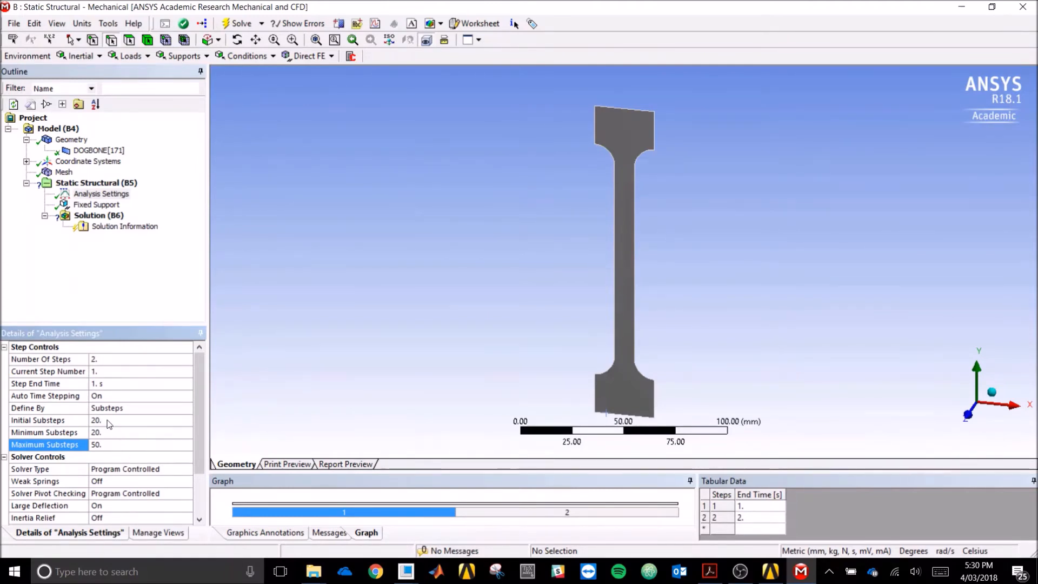
- Check the Nonlinear Controls settings, then select the Fixed Support for review
scroll(203, 410, down, 2)
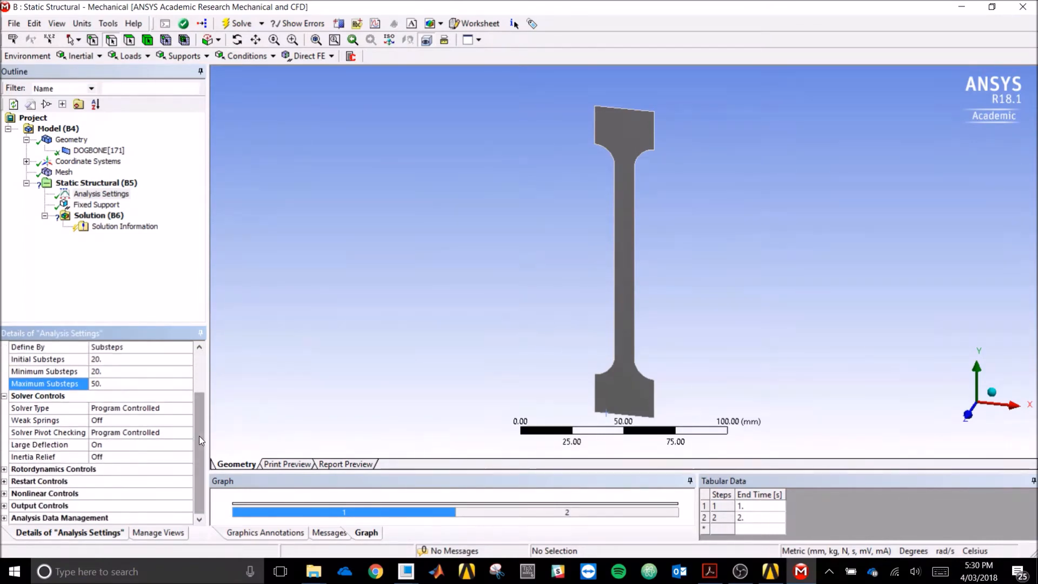
click(5, 494)
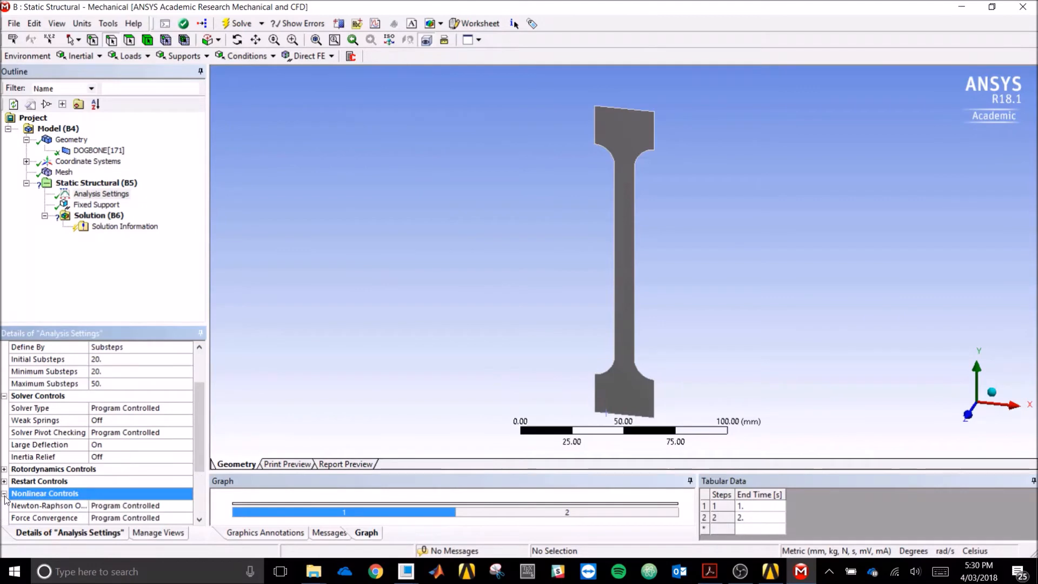
drag(202, 448, 200, 488)
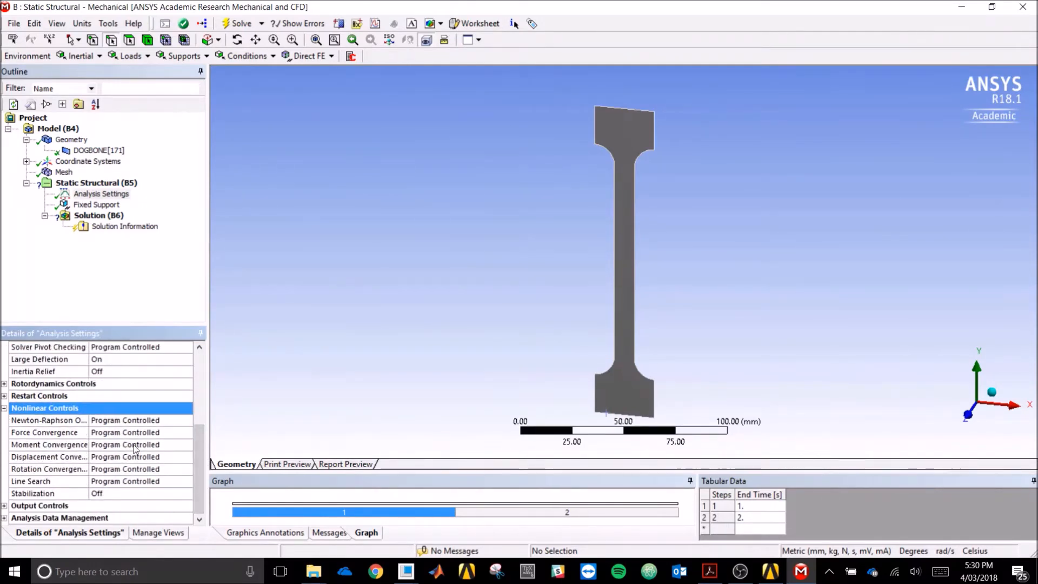
drag(199, 450, 210, 383)
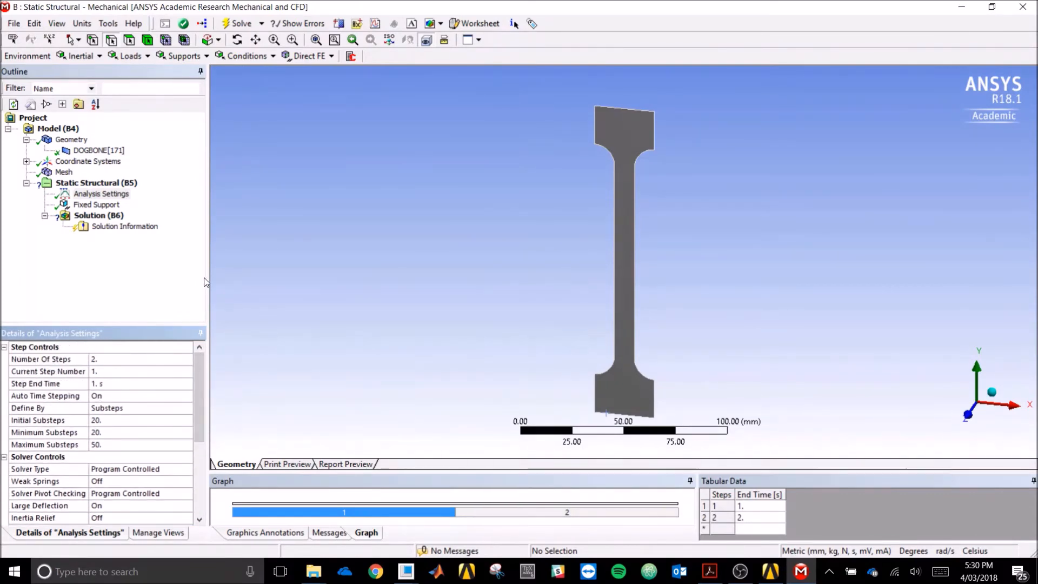
click(97, 204)
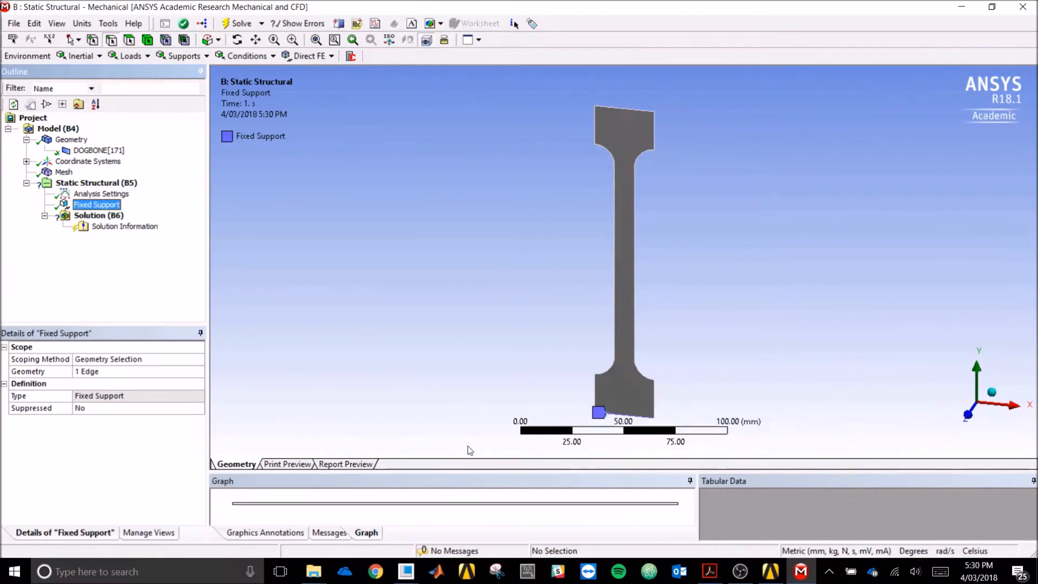
- Add a Force load and pick the dogbone's top edge
drag(446, 468, 452, 421)
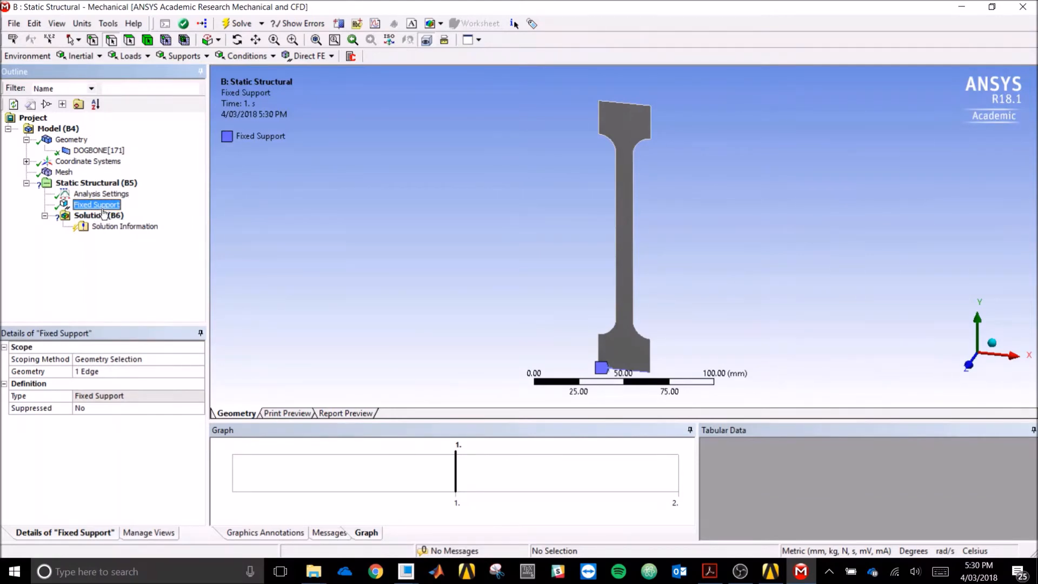
click(130, 57)
click(143, 113)
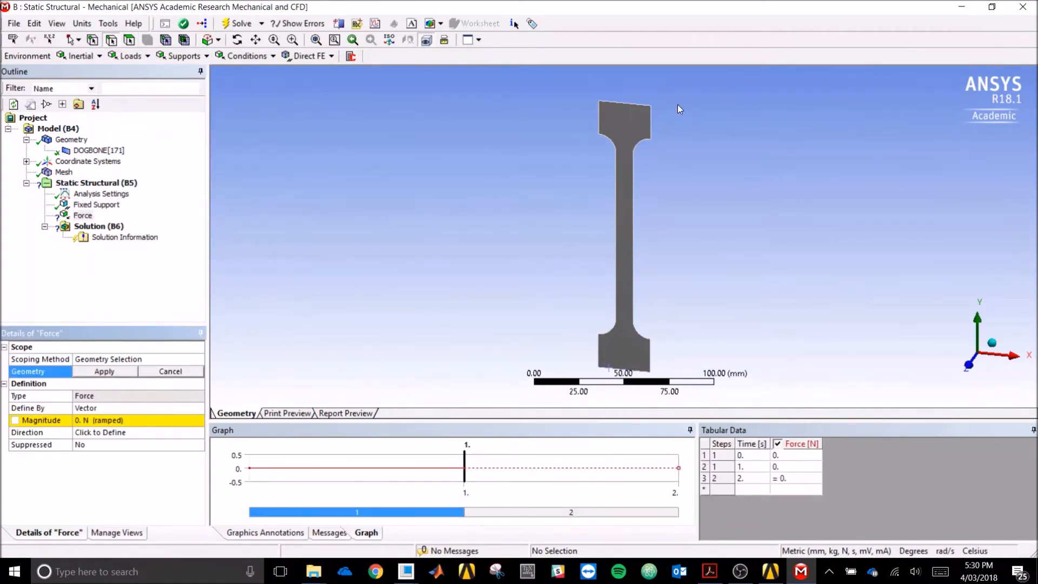
click(644, 105)
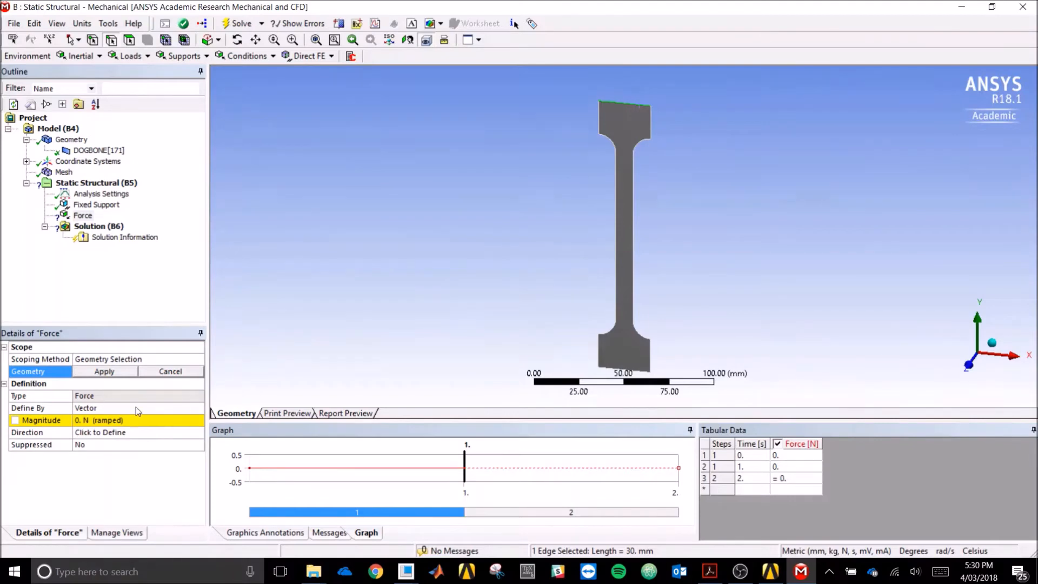
- Define the force by Components with a 4000 N Y component
click(162, 408)
click(199, 409)
click(176, 420)
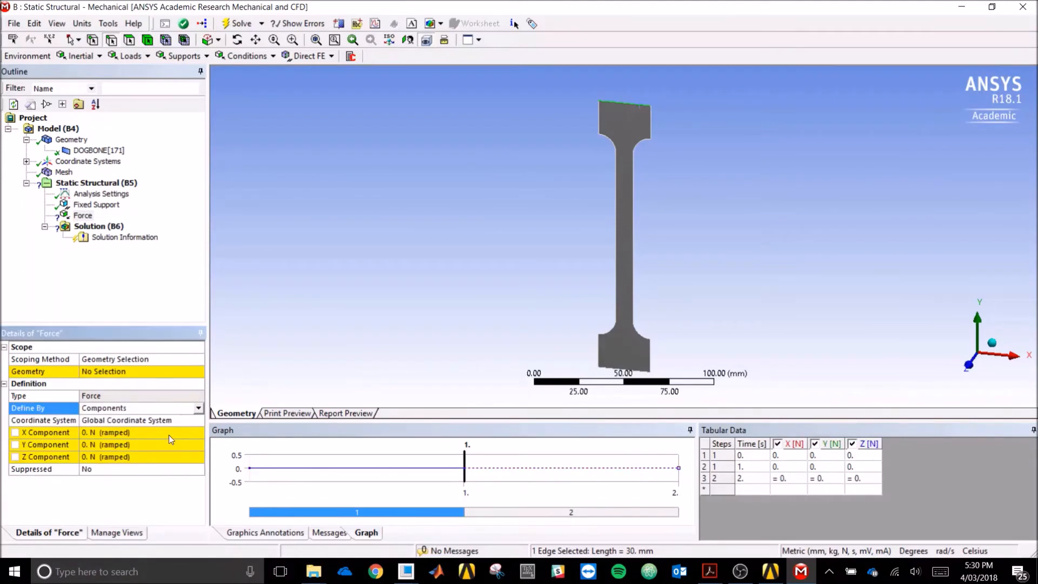
click(164, 443)
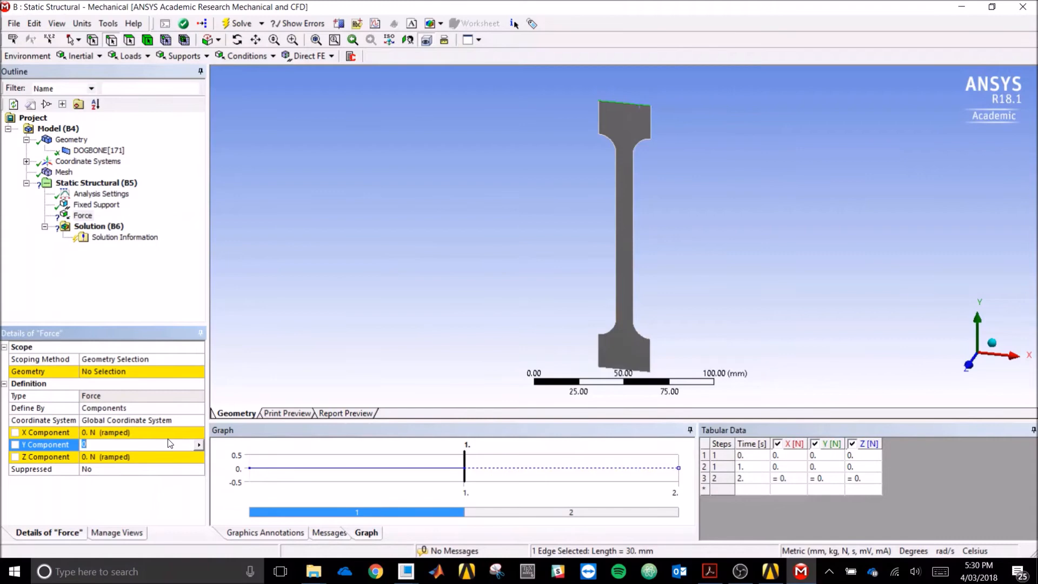
text(4000)
key(Return)
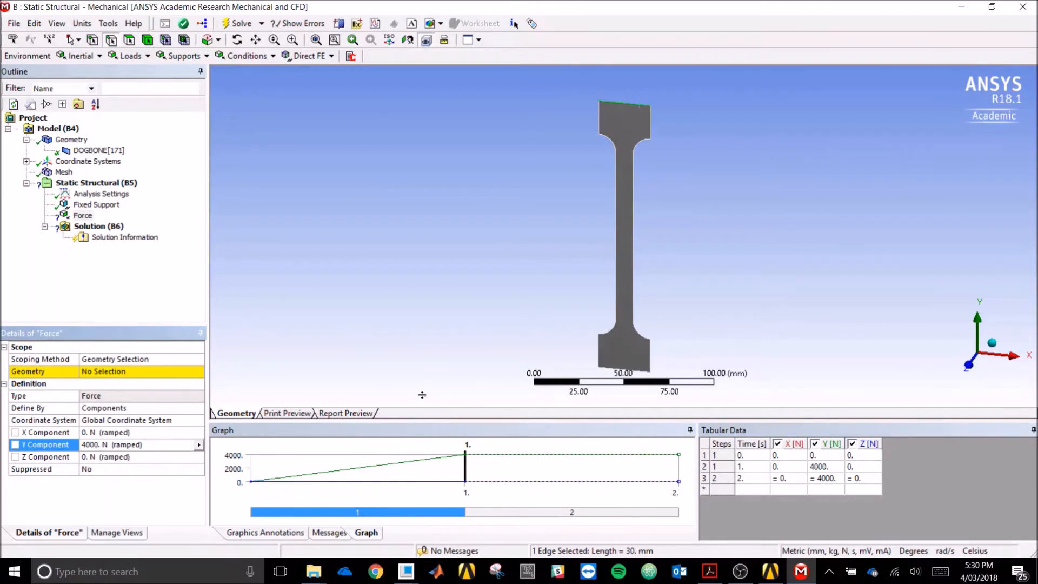
drag(423, 395, 422, 363)
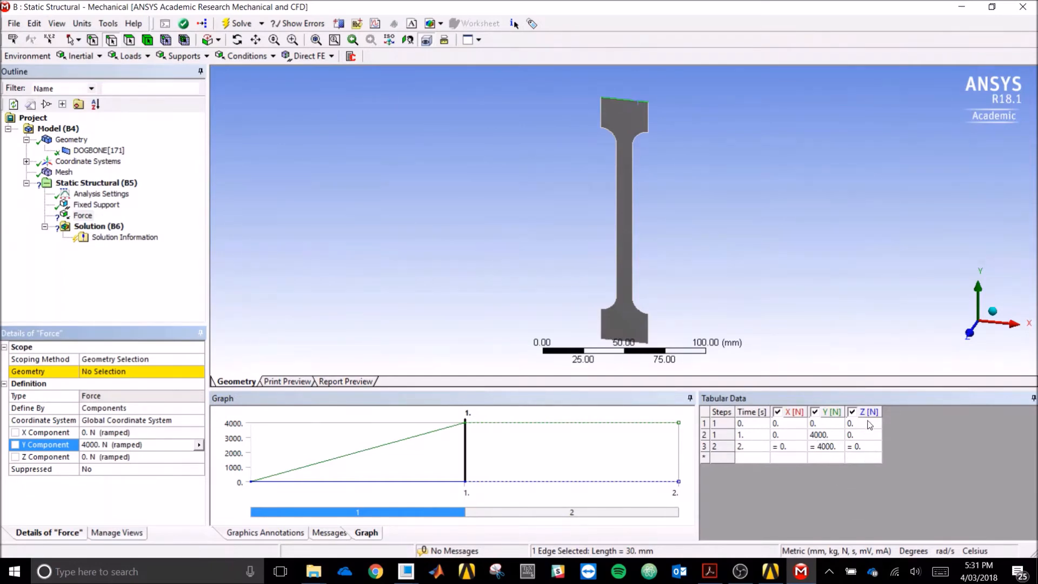
- Set the step 2 Y force to 0 N in Tabular Data
click(829, 453)
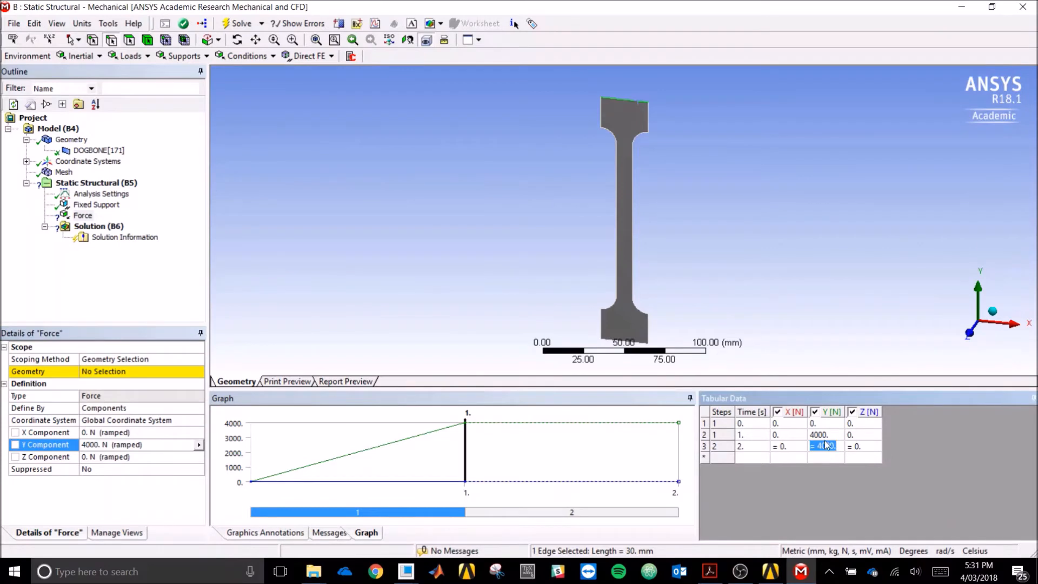
text(0)
key(Tab)
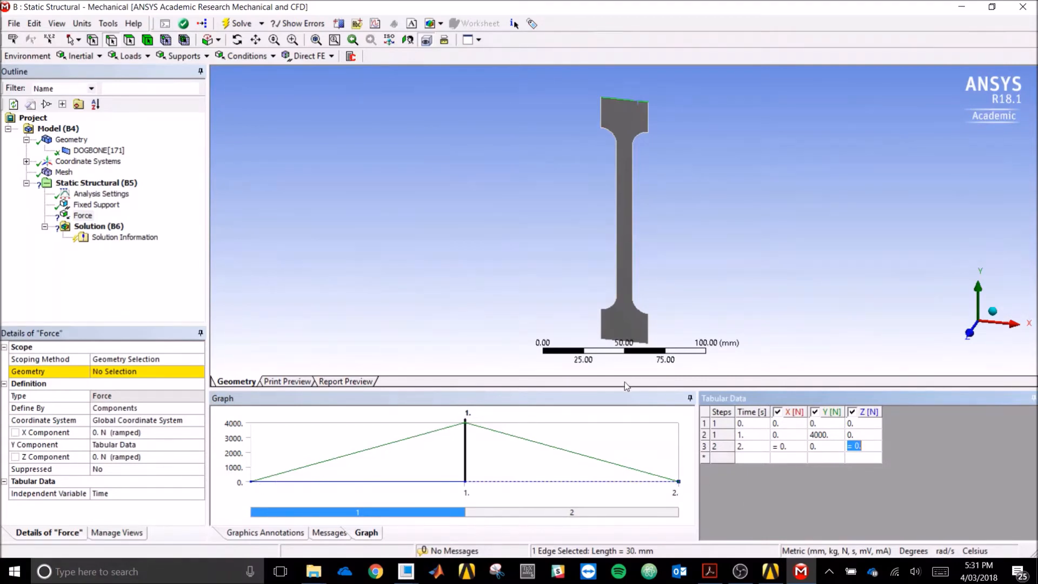
drag(623, 389, 616, 416)
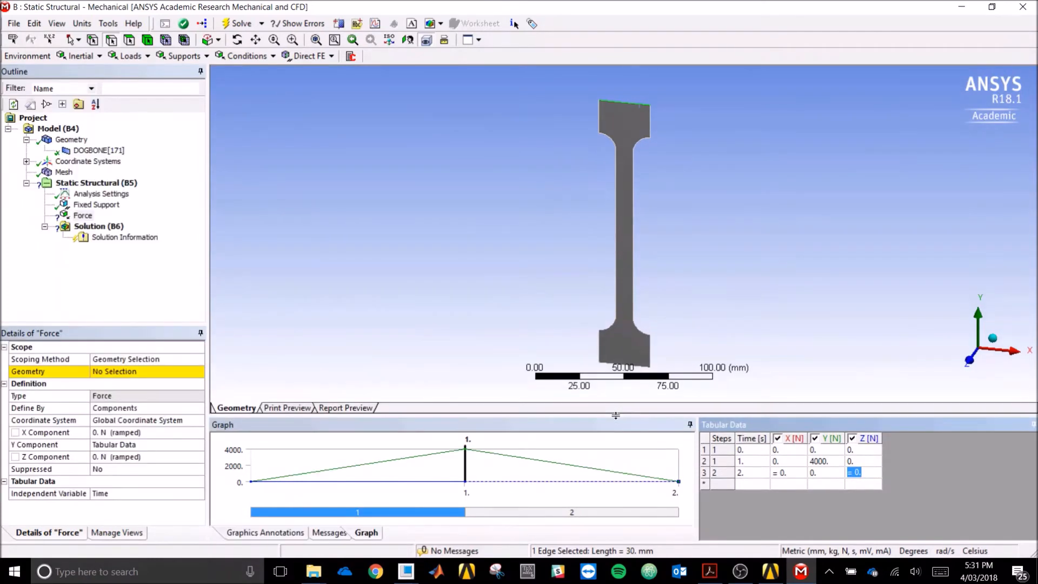
- Assign the force to the selected top edge of the dogbone
click(133, 372)
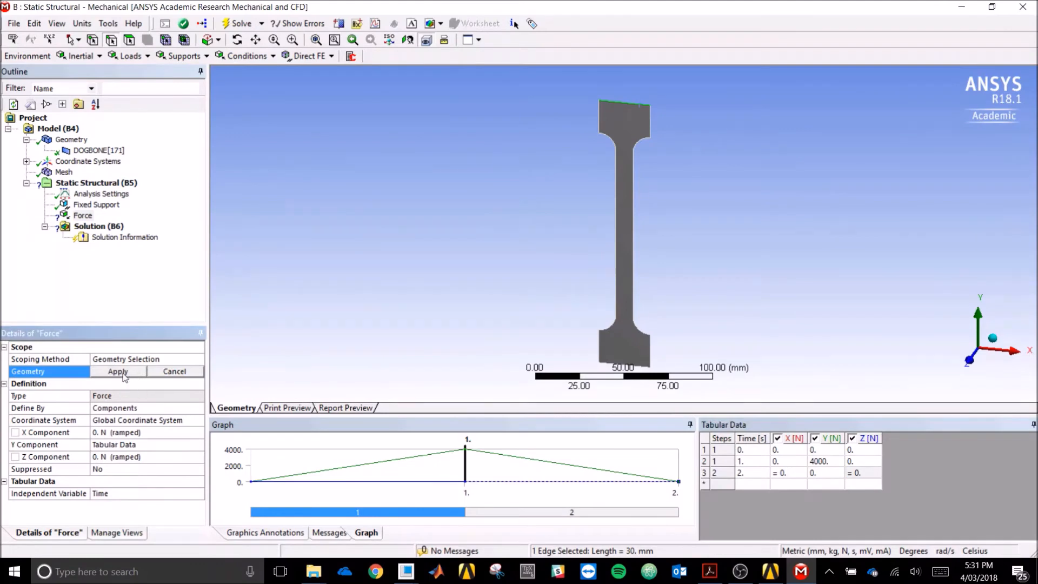
click(119, 372)
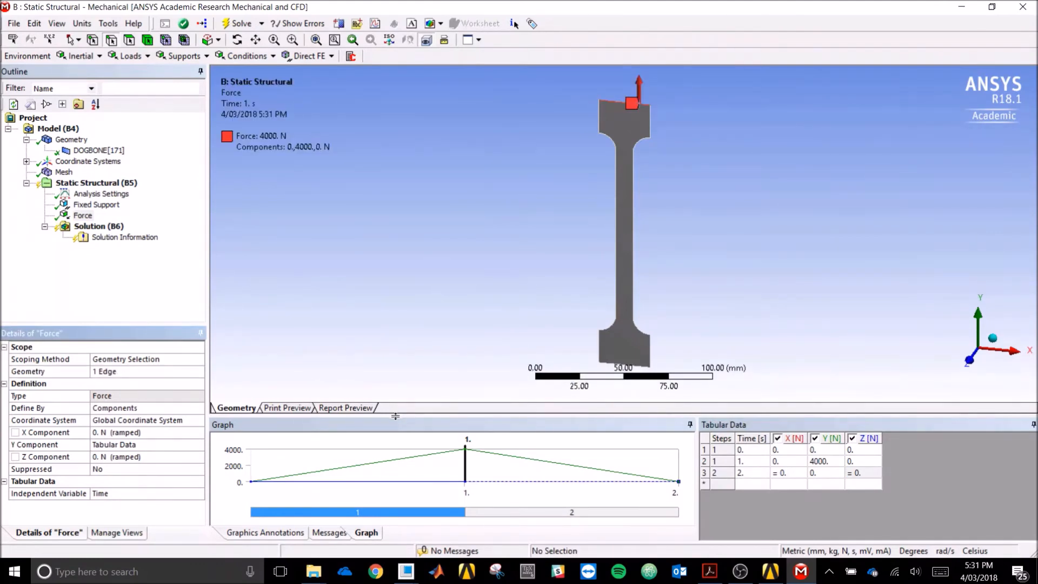
drag(396, 426, 394, 461)
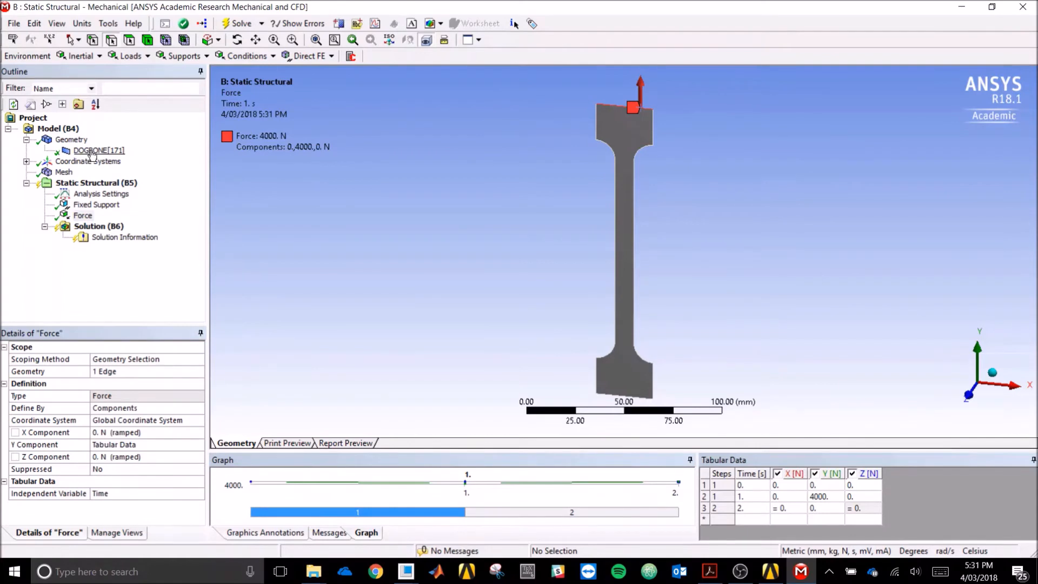
- Review the mesh, Fixed Support, 4000 N Force and Static Structural (B5) overview in the Outline
click(63, 172)
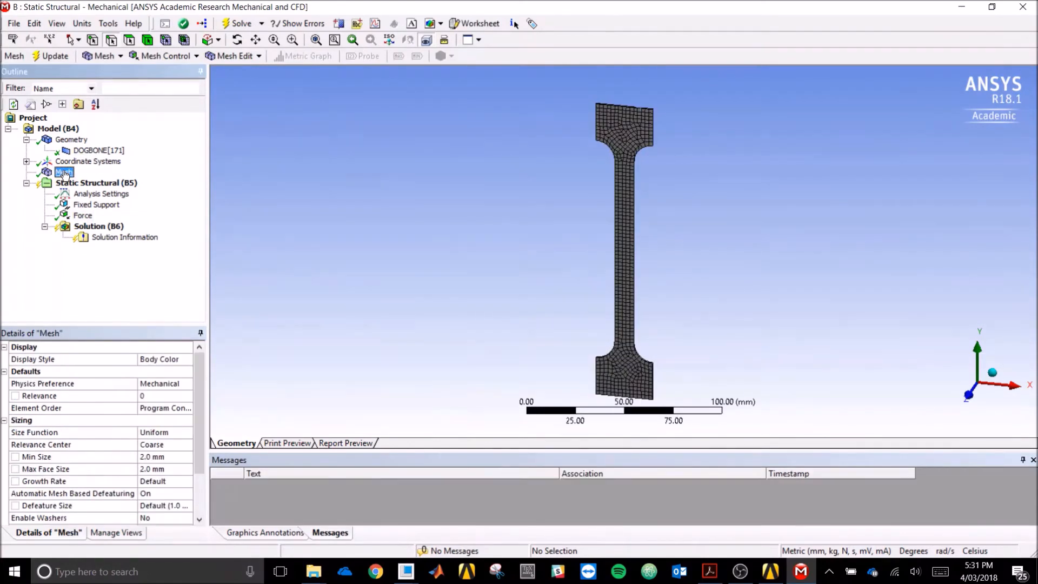
click(97, 206)
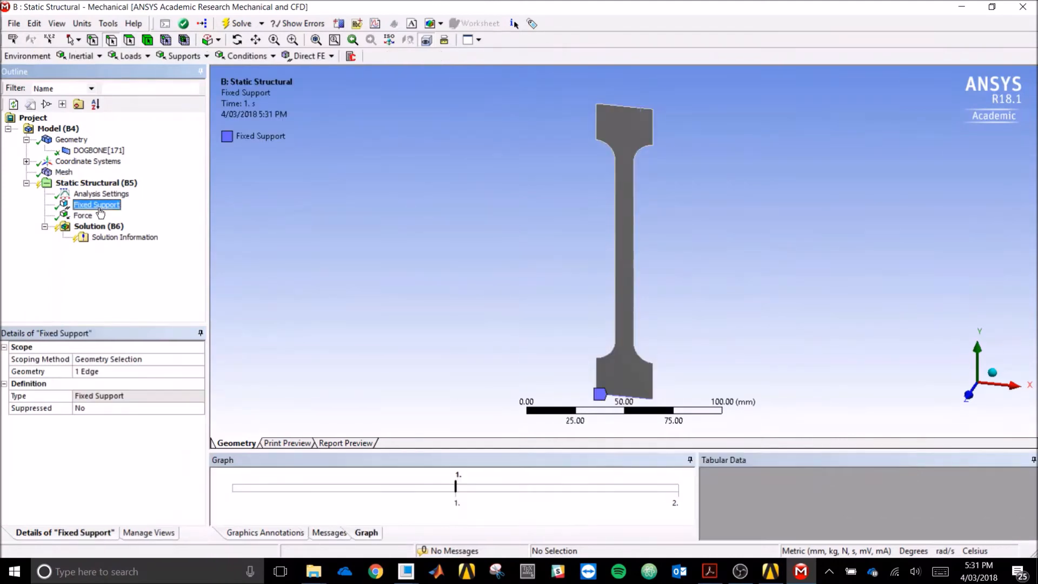
click(83, 216)
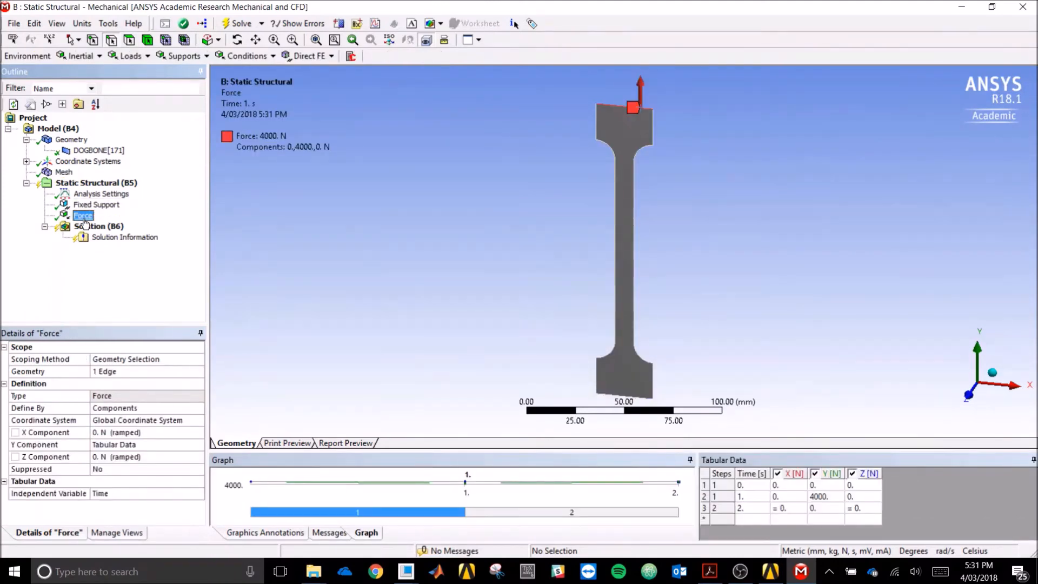
click(89, 184)
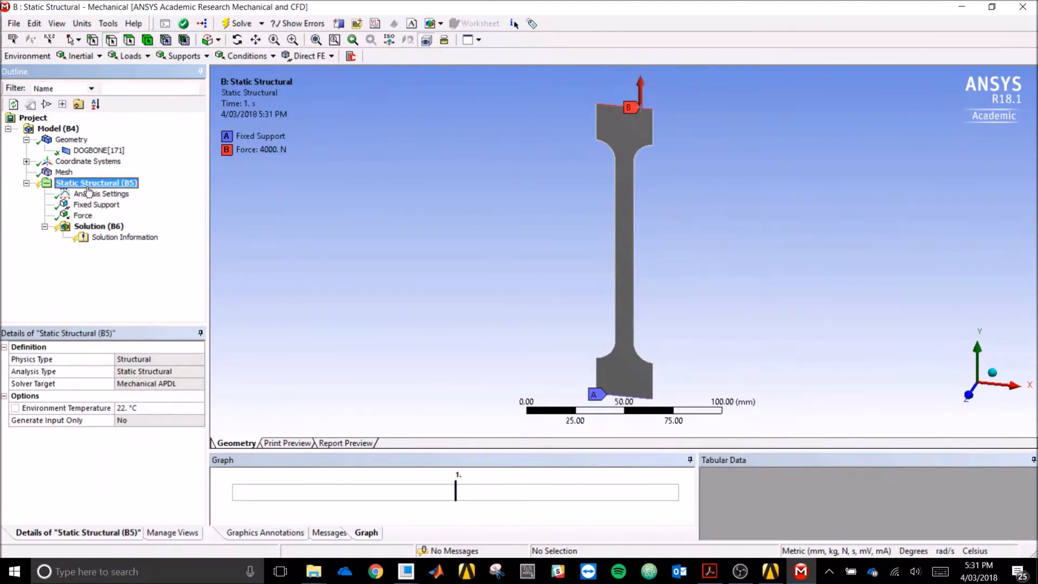
- Solve the Static Structural (B5) analysis
right_click(87, 189)
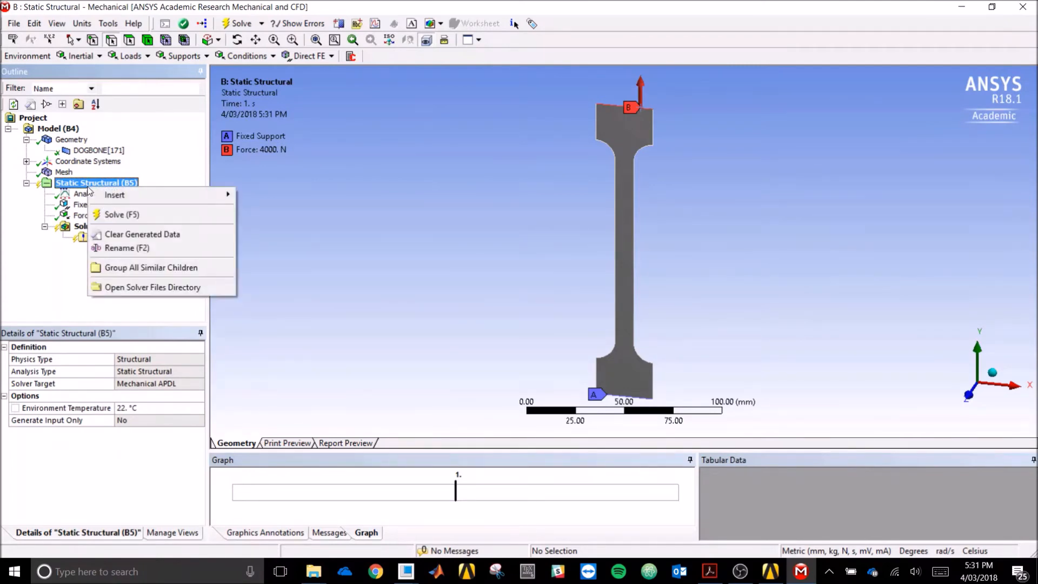
click(120, 215)
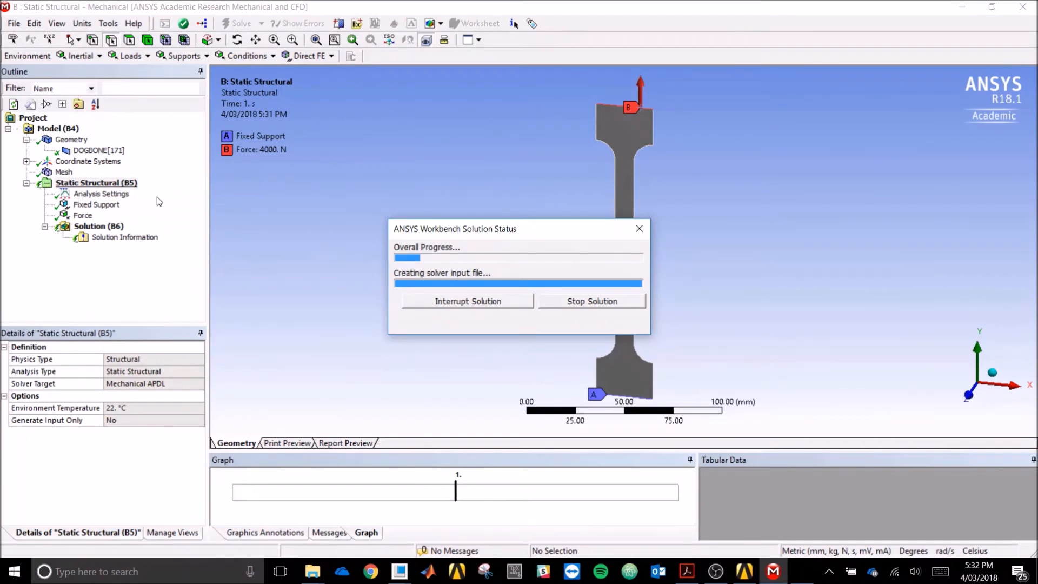
click(125, 237)
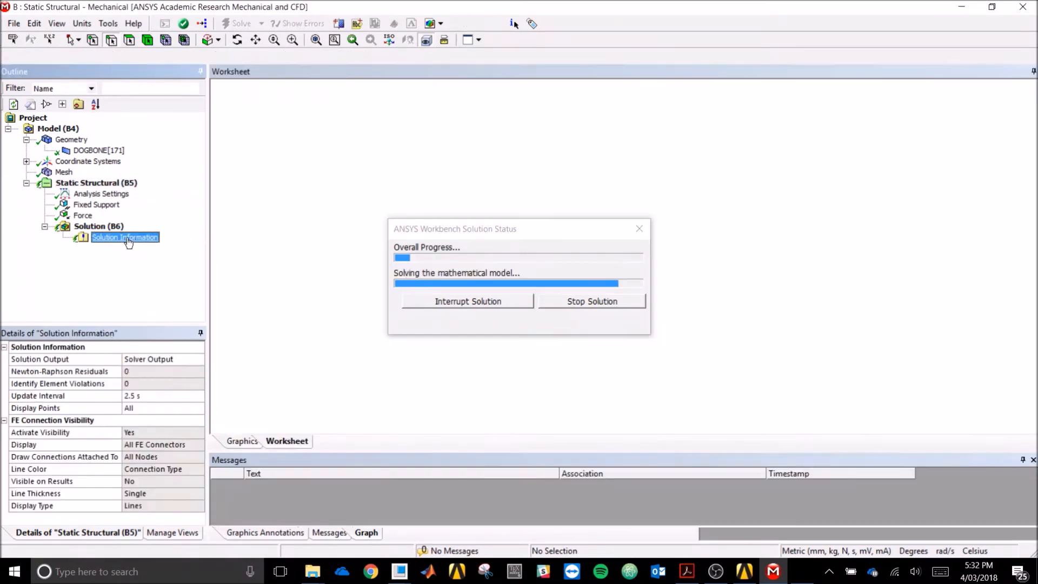
- Plot Force Convergence as solution output and review the solver messages once Done
click(186, 363)
click(199, 359)
click(185, 379)
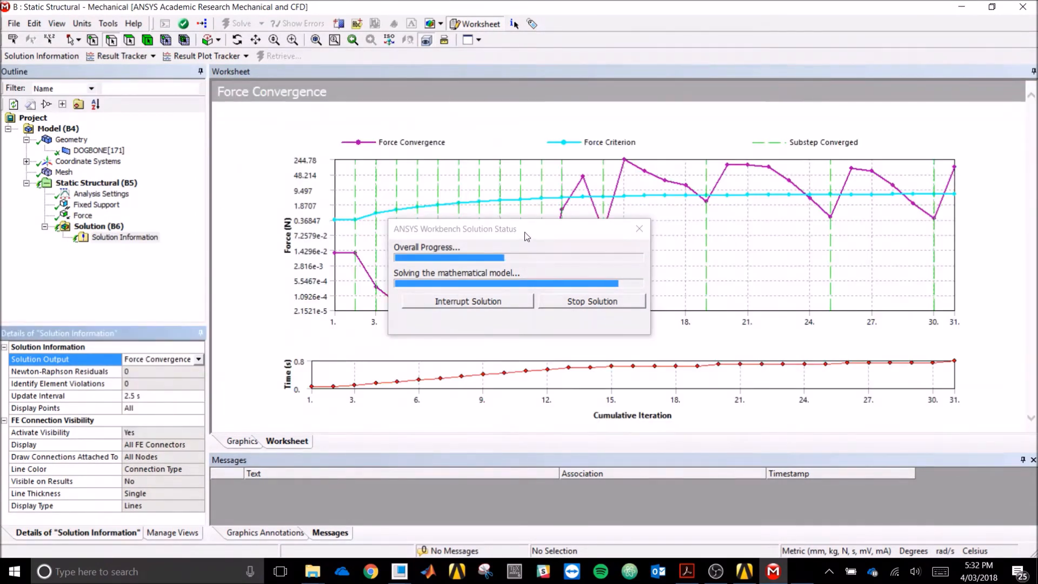
drag(524, 231, 183, 321)
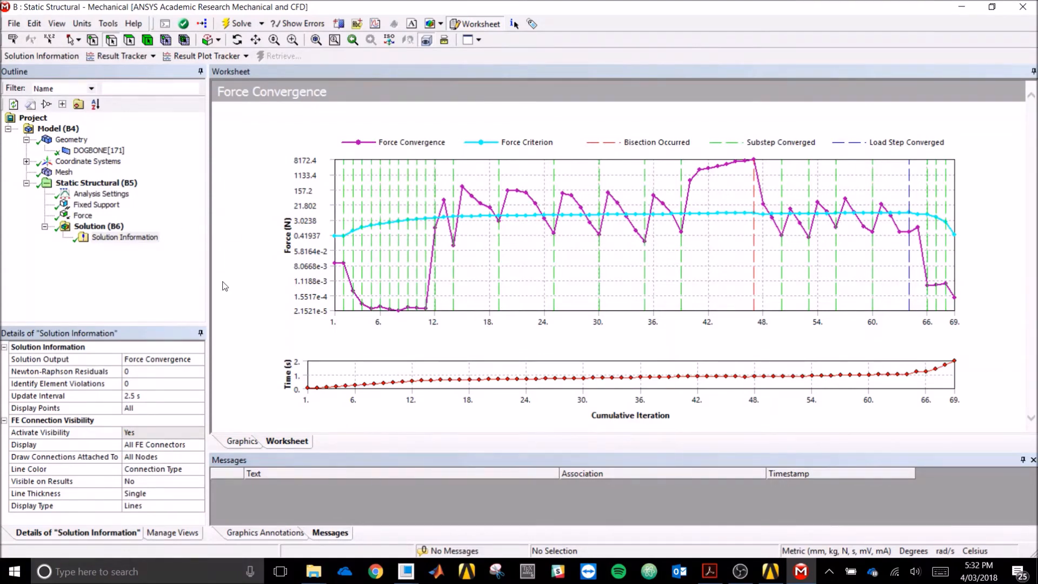
click(108, 227)
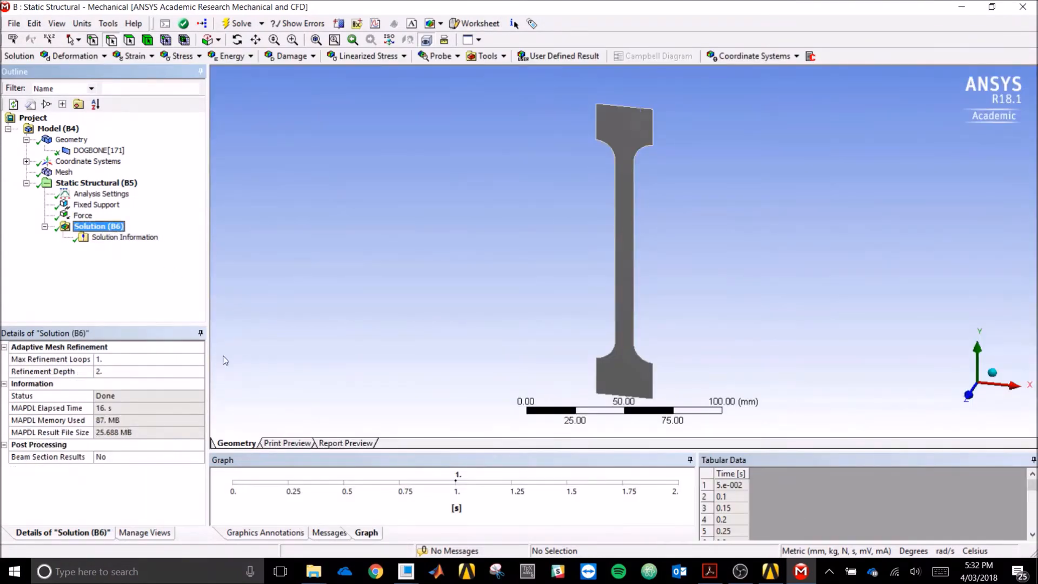
click(331, 533)
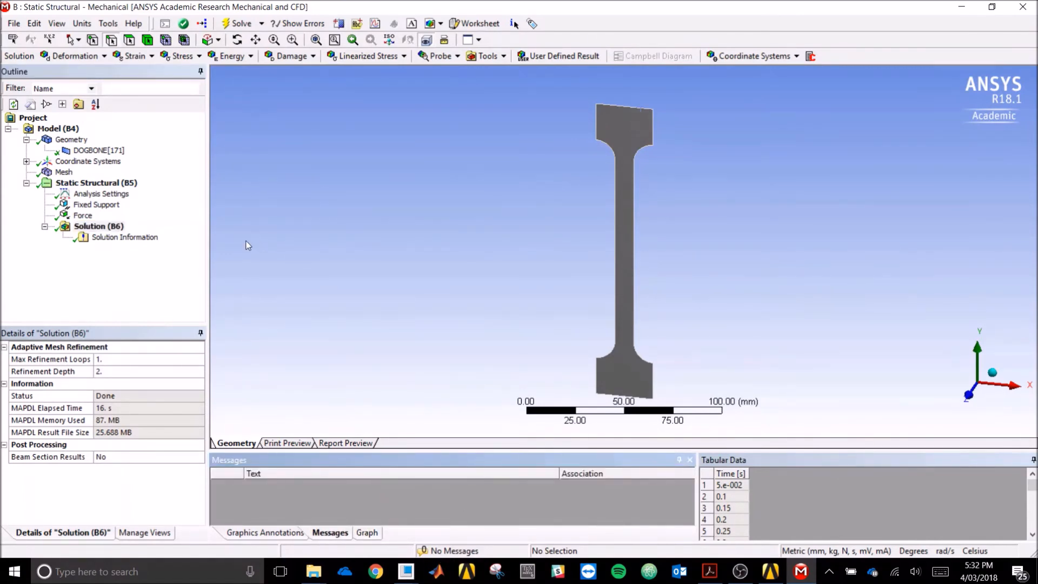
- Insert and evaluate a Total Deformation result, showing a 16.867 mm maximum in an oblique view
click(98, 226)
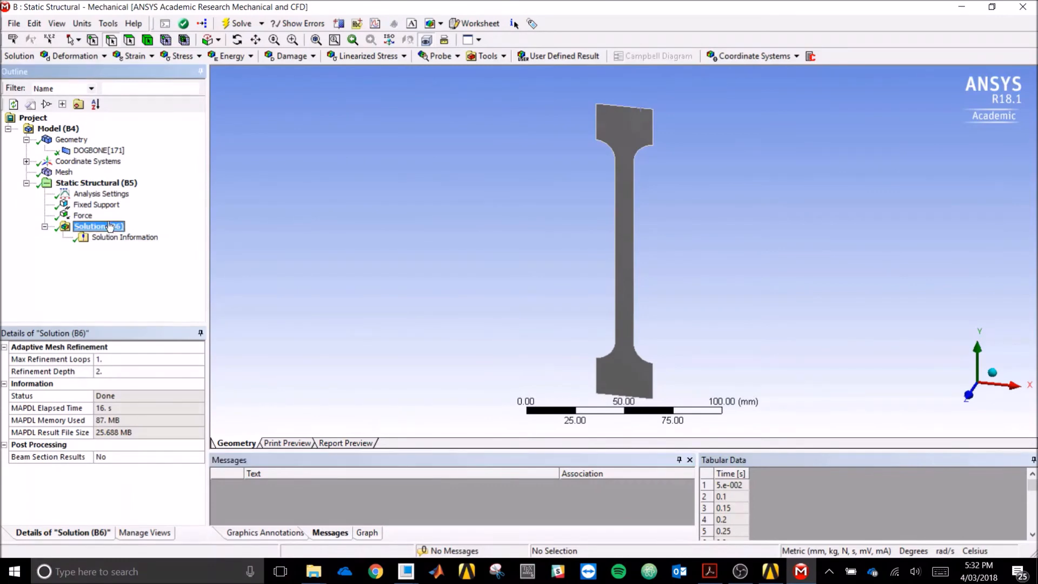
click(76, 56)
click(79, 70)
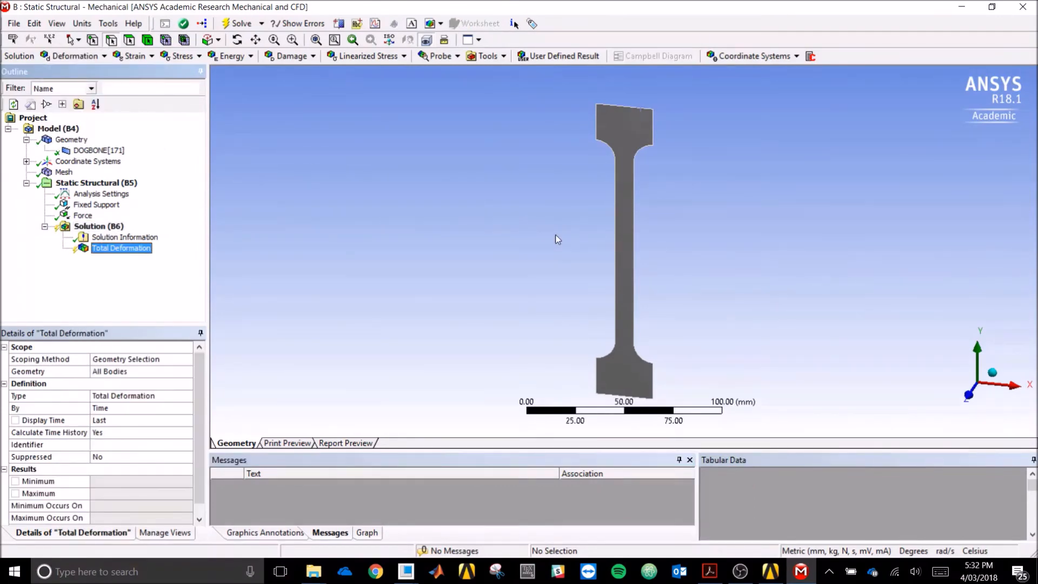
right_click(128, 248)
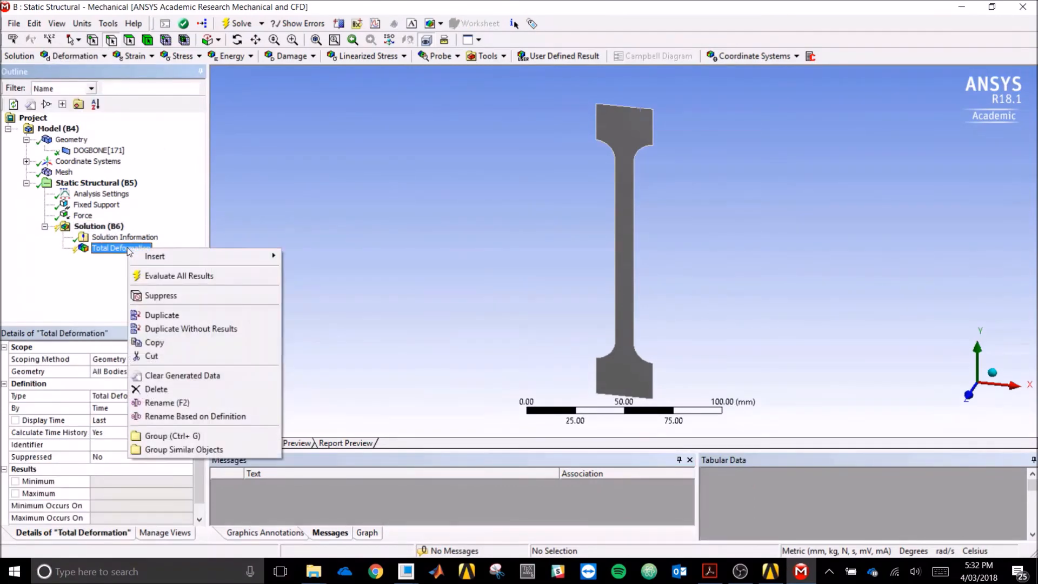
click(159, 275)
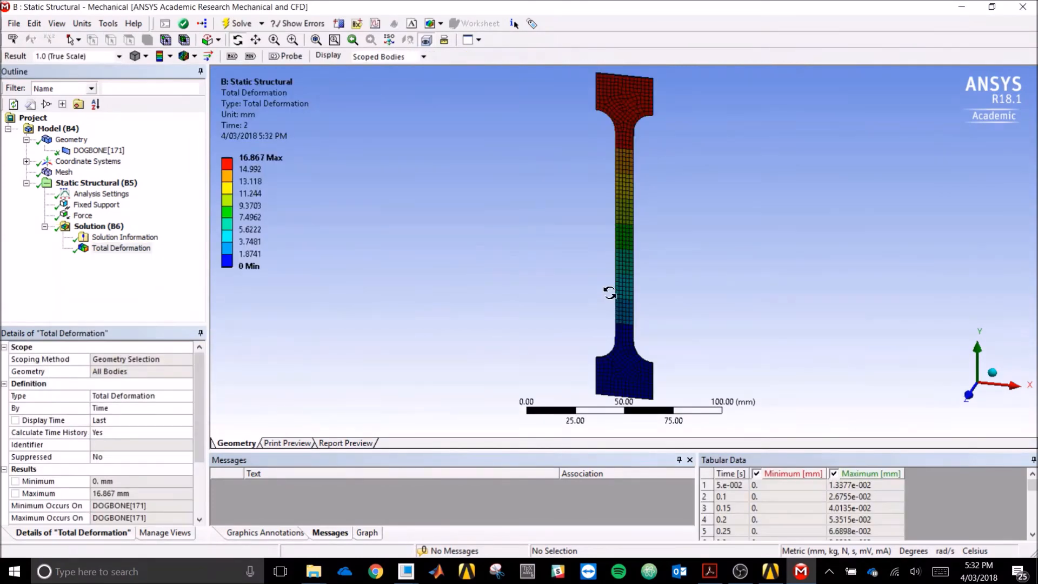
scroll(549, 258, down, 3)
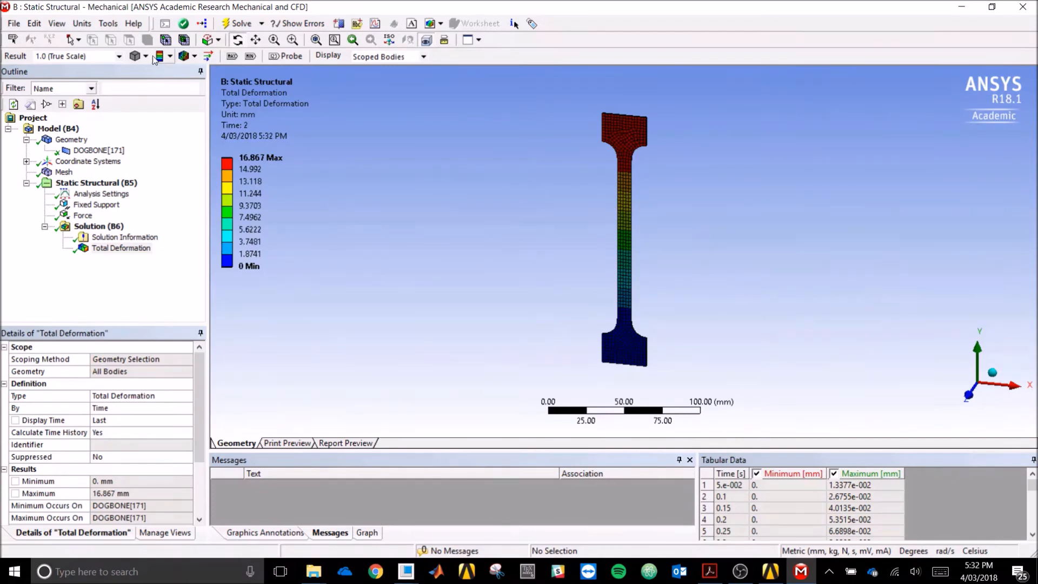
middle_drag(733, 247, 624, 200)
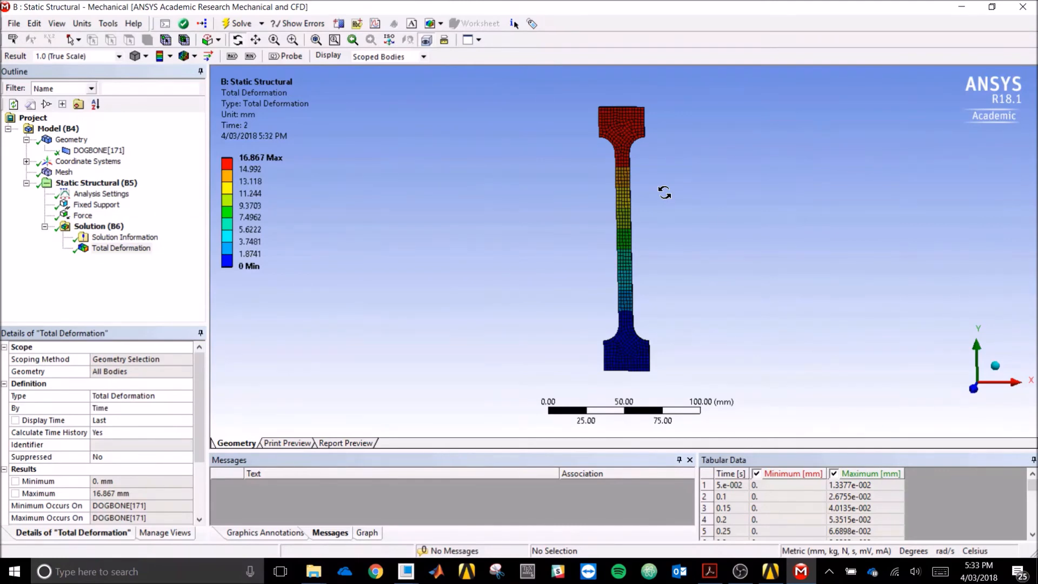
click(101, 250)
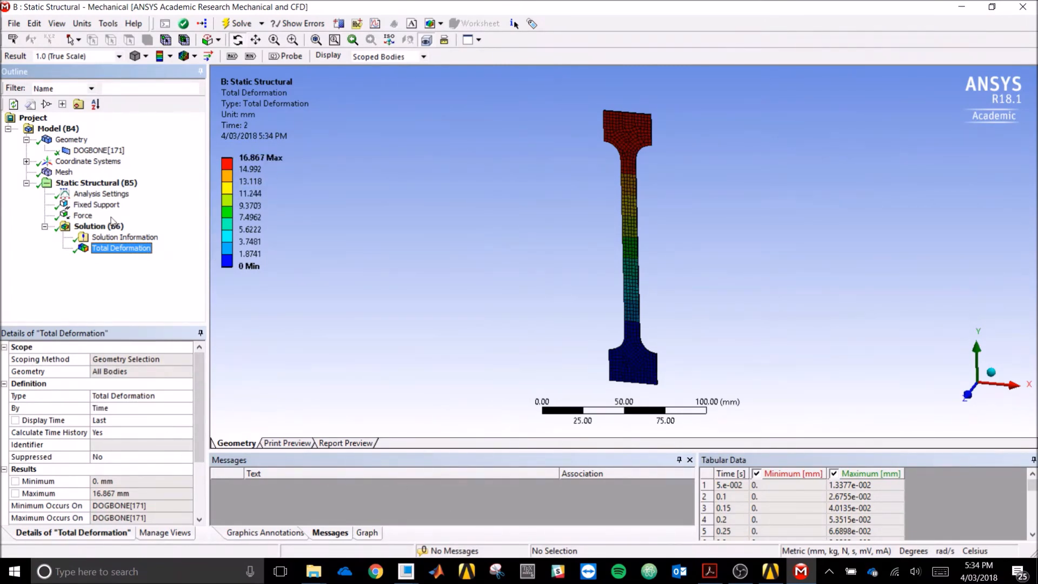
- Retrieve Total Deformation at Display Time 1 s, showing a 17.205 mm maximum
click(109, 422)
click(122, 411)
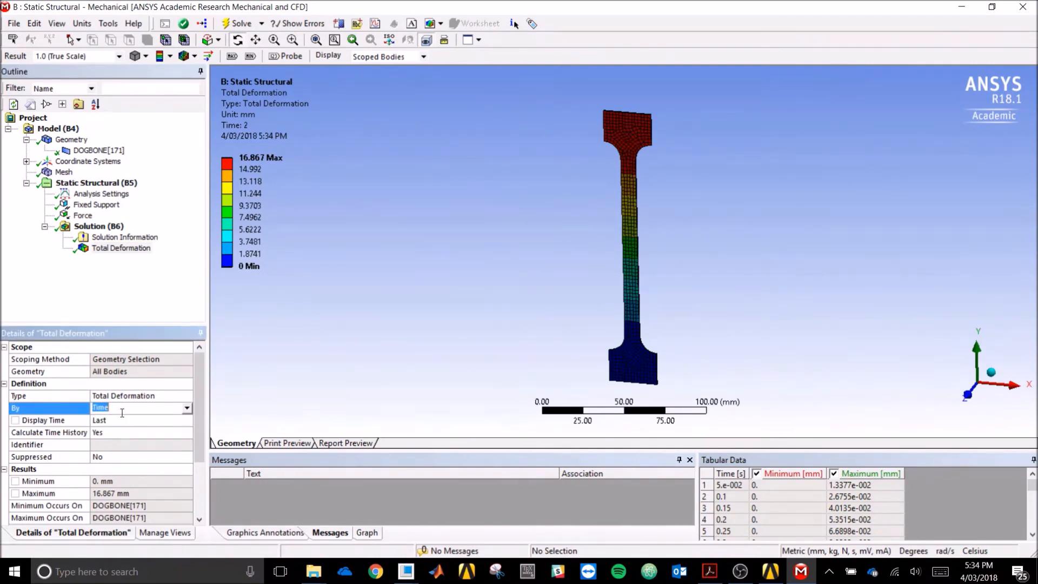
click(127, 420)
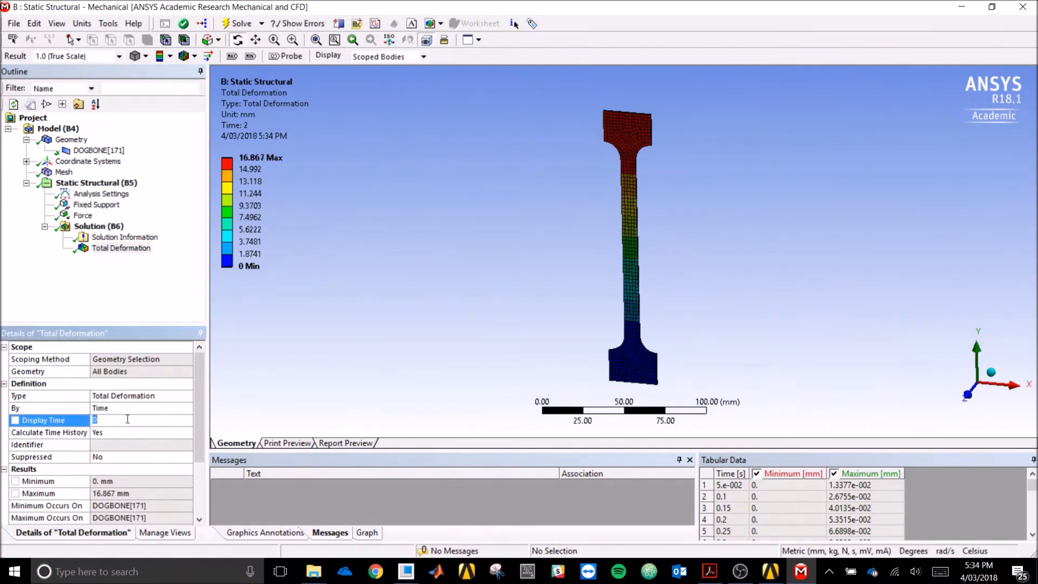
text(1)
key(Return)
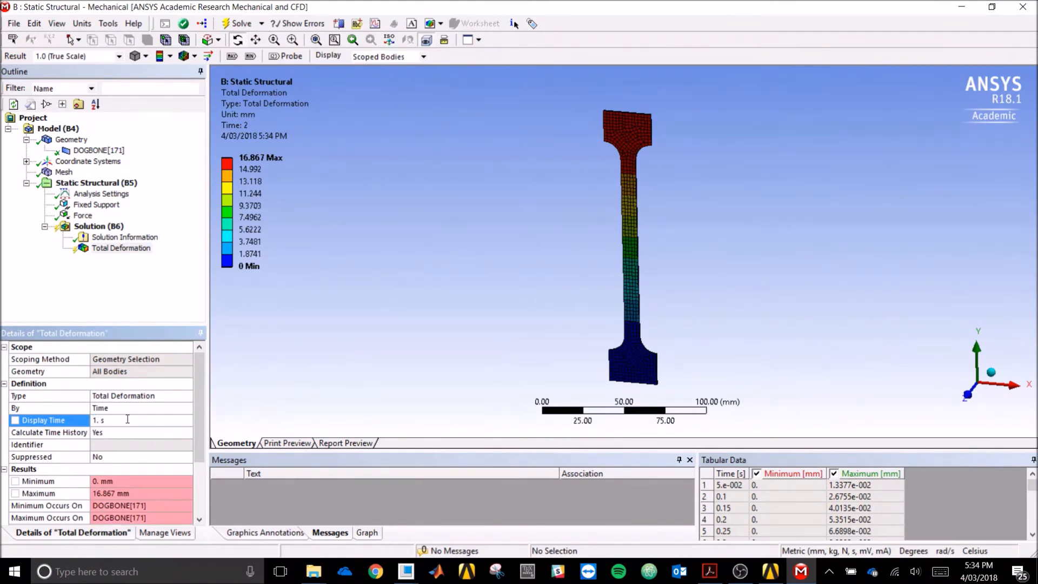
right_click(115, 250)
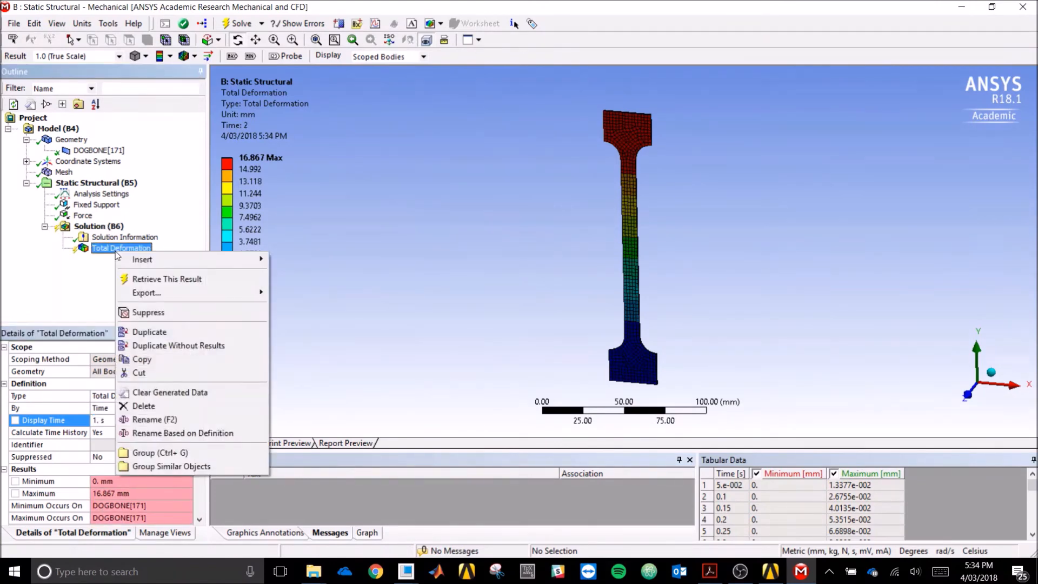
click(156, 281)
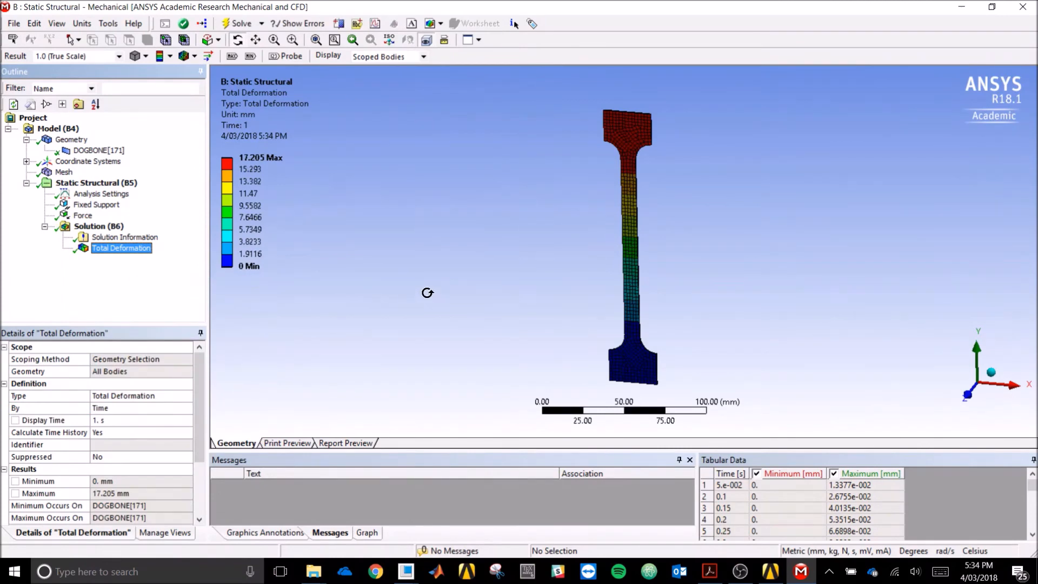
drag(698, 213, 693, 211)
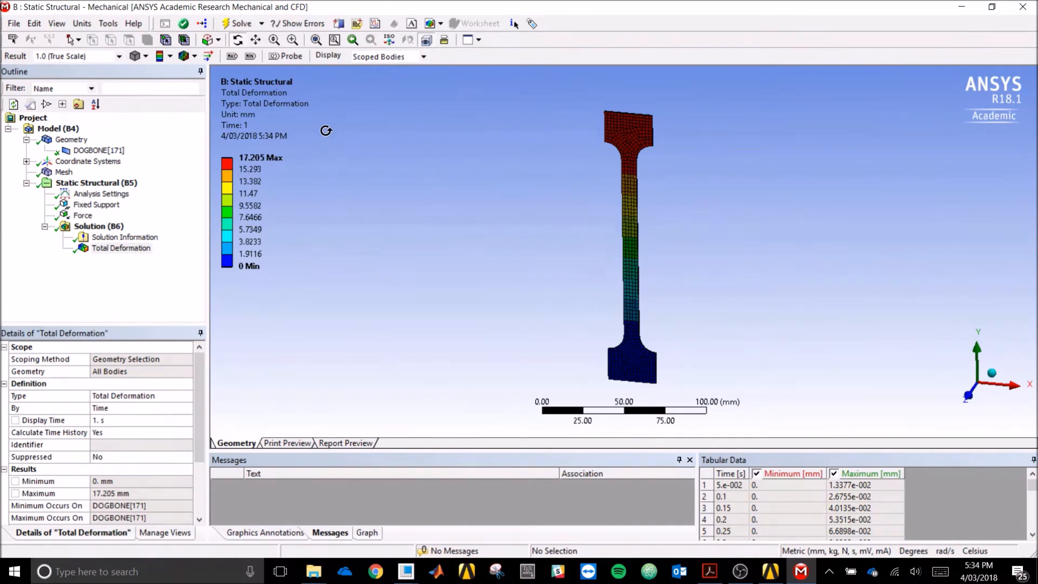
- Retrieve Total Deformation at Display Time 2 s again, showing the 16.867 mm maximum
click(147, 418)
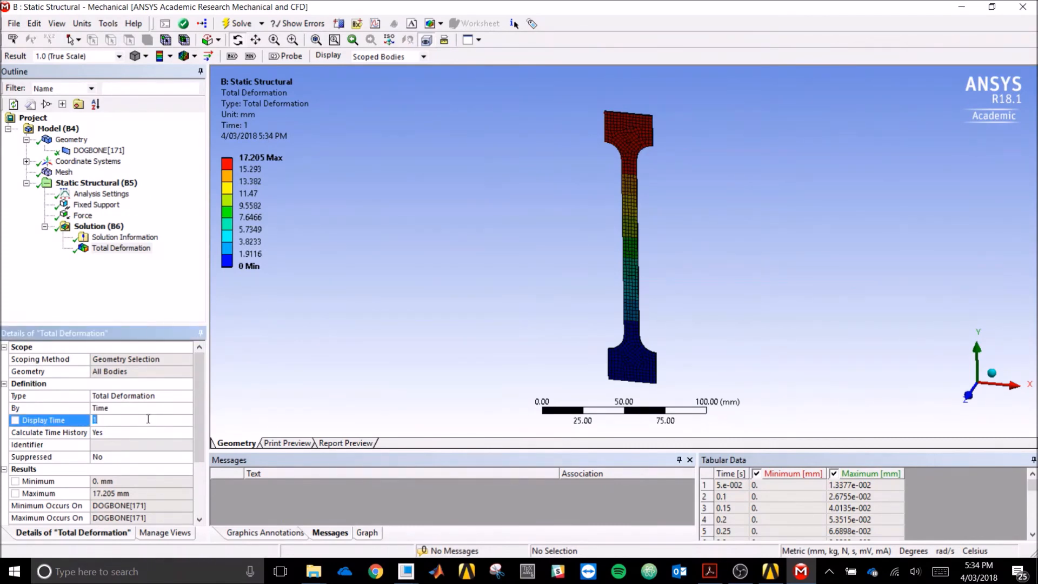
key(Return)
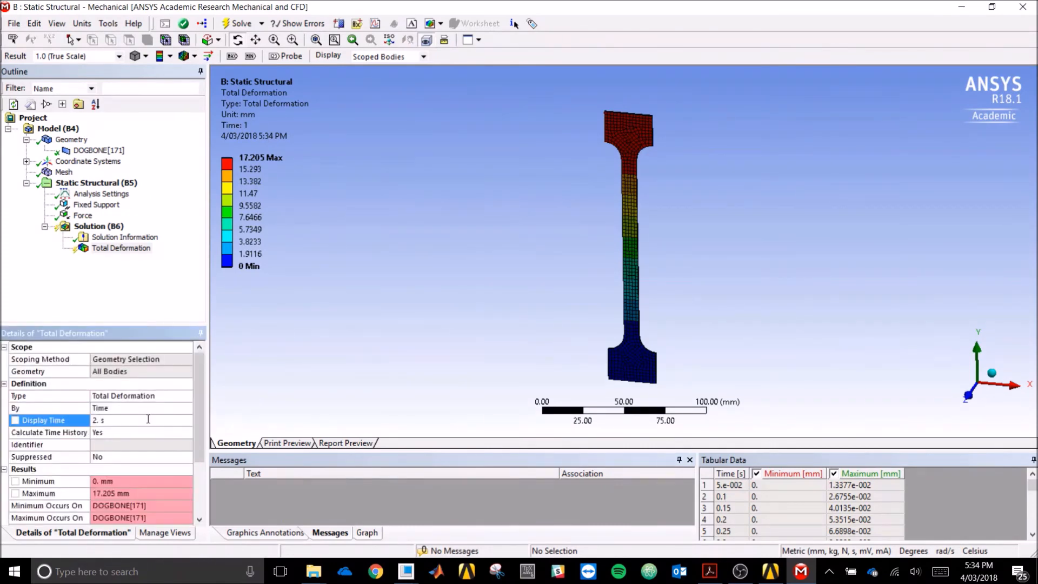
right_click(118, 248)
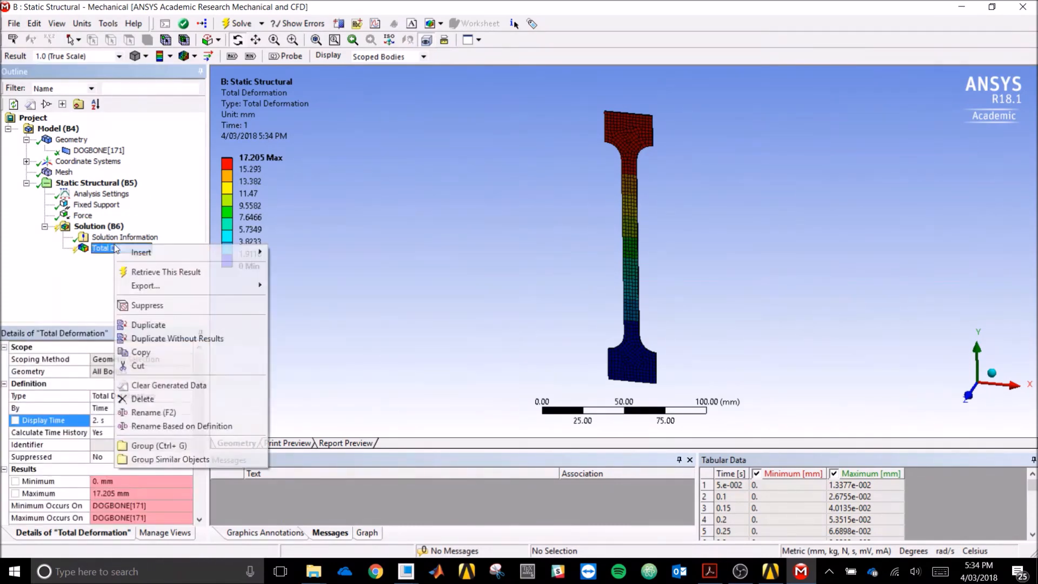
click(149, 273)
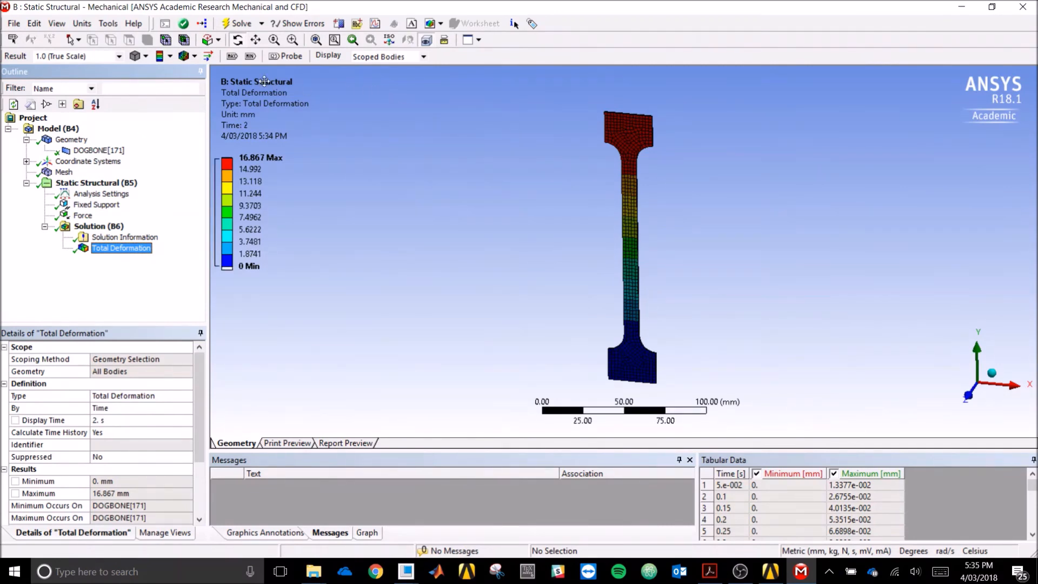
click(125, 236)
- Insert an Equivalent (von-Mises) Stress result and evaluate all results
click(103, 226)
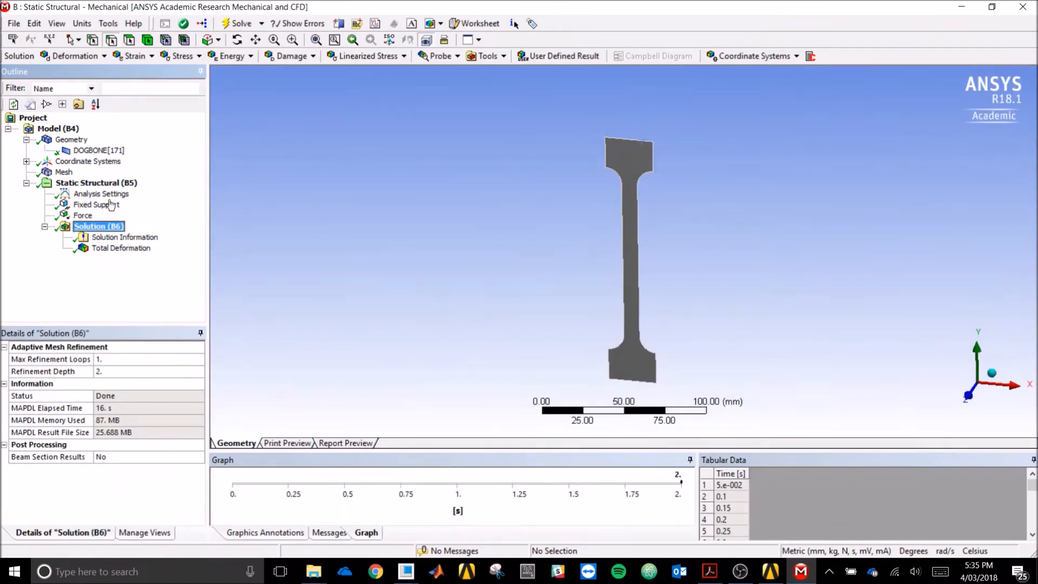
click(184, 56)
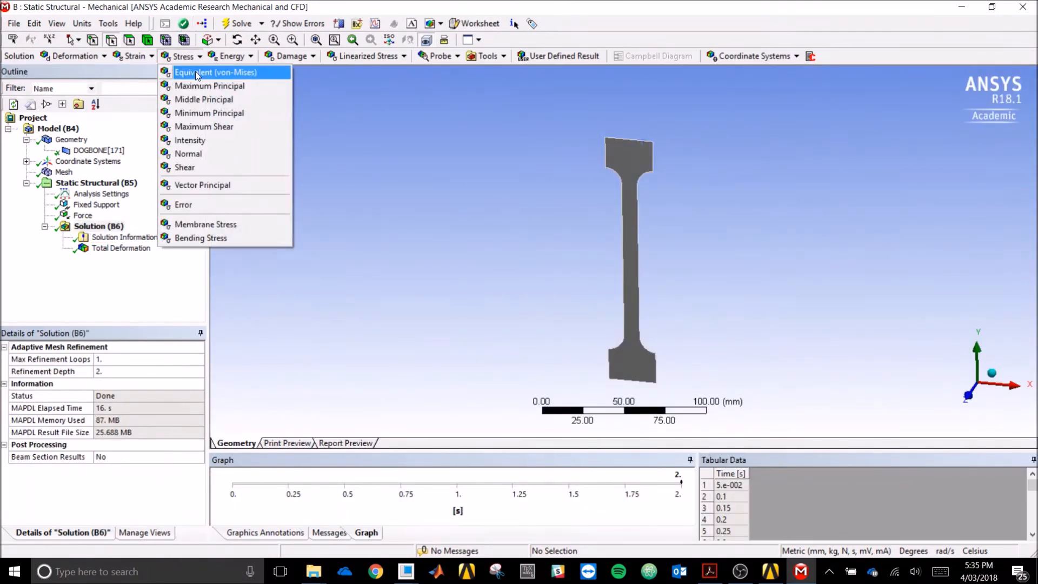
click(196, 73)
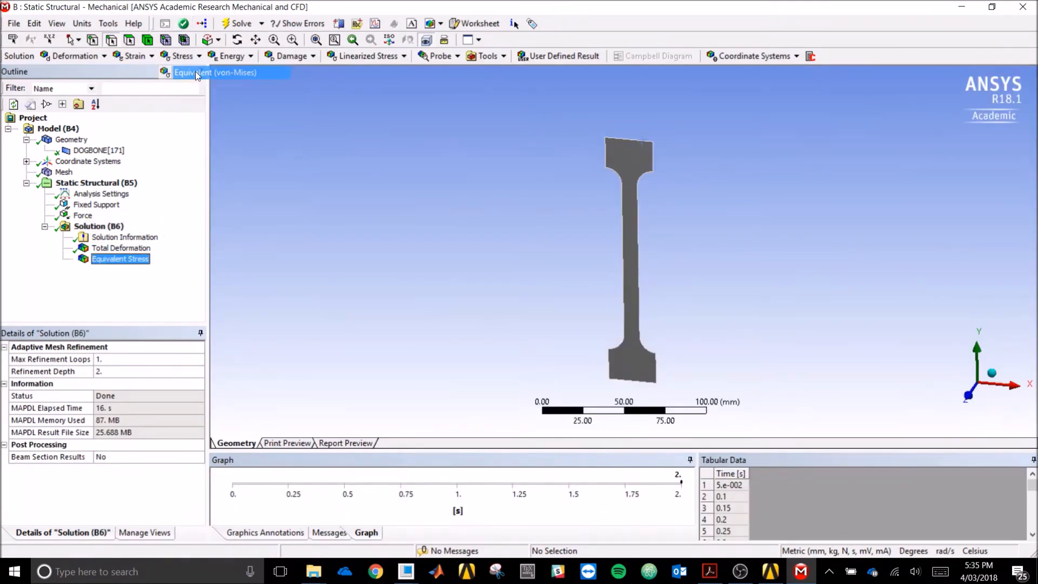
right_click(133, 265)
click(155, 285)
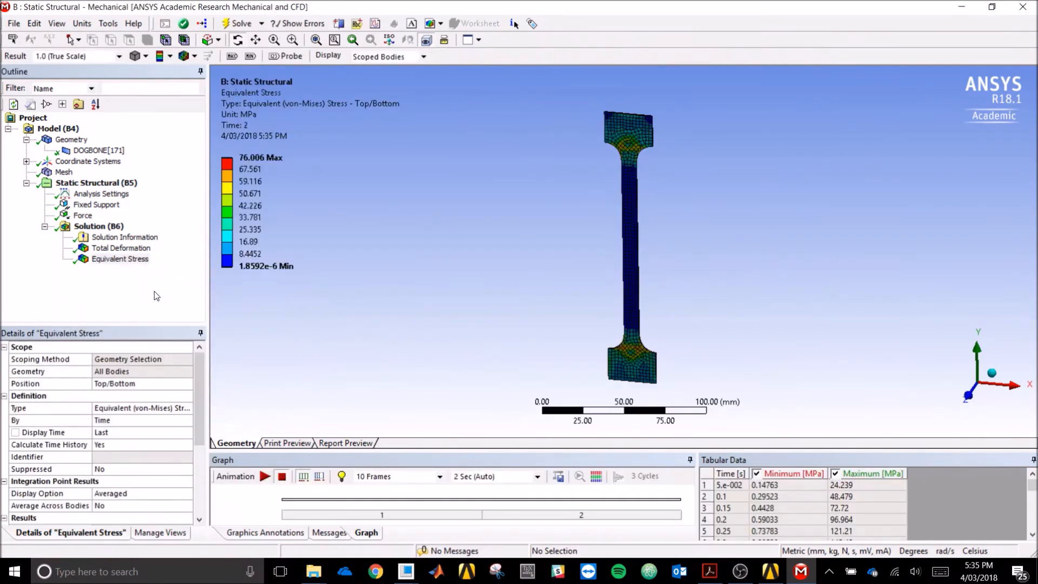
- Retrieve the stress at Display Time 1 s (466.4 MPa peak) and view it along Z
click(145, 433)
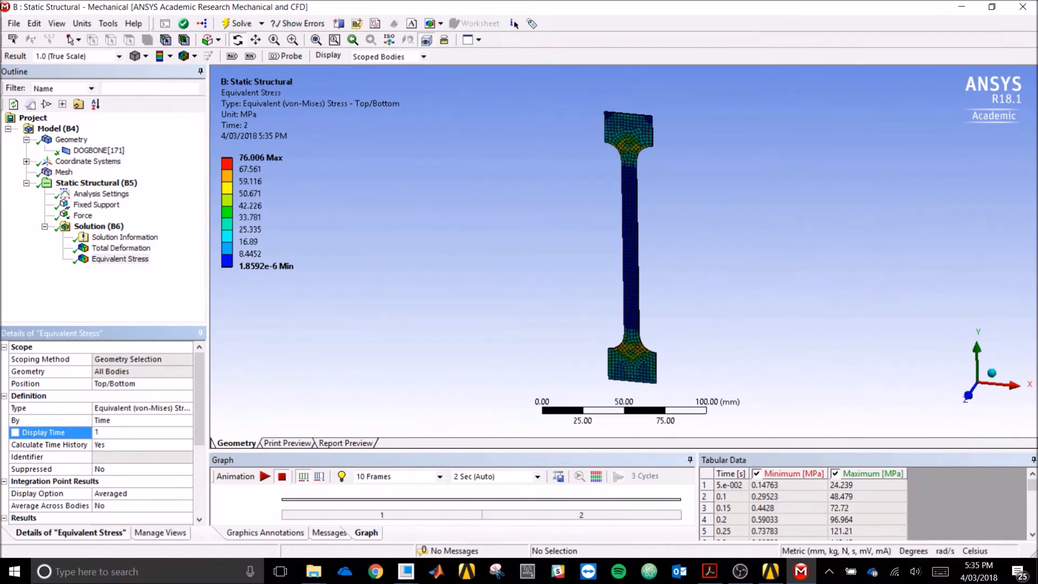
right_click(110, 262)
click(154, 292)
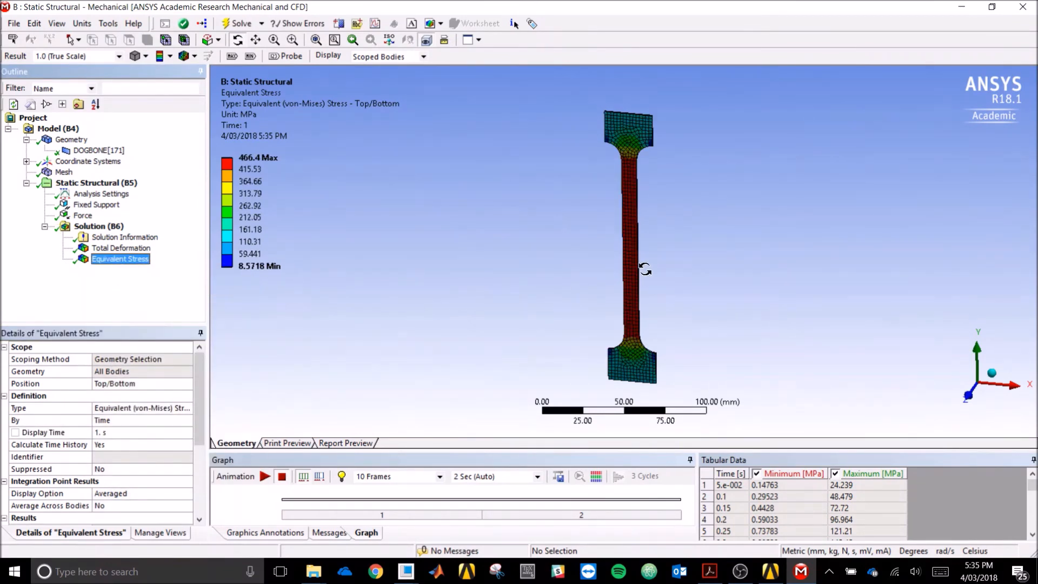
drag(684, 245, 686, 229)
scroll(685, 229, up, 2)
click(968, 389)
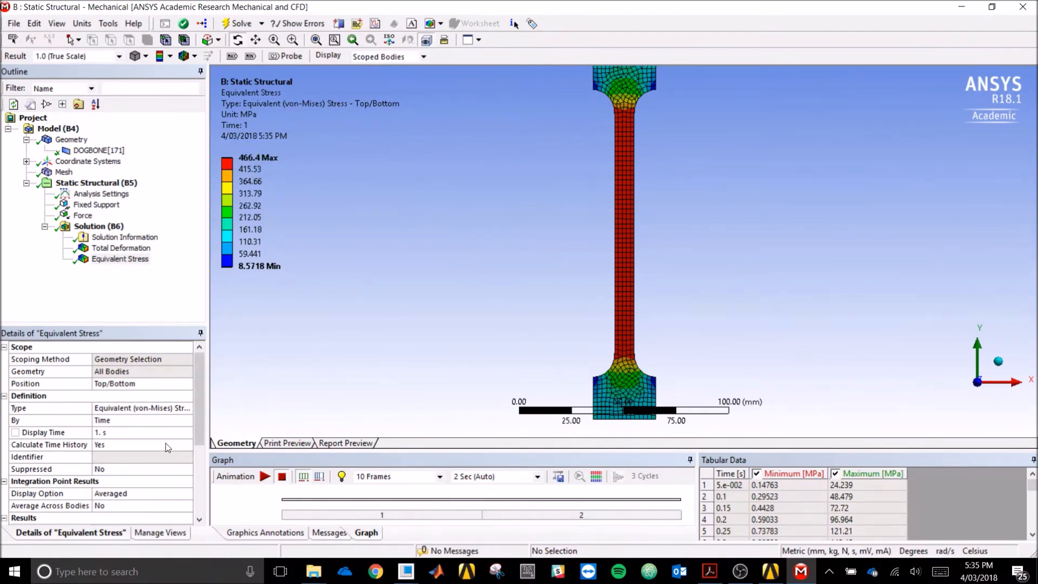
- Retrieve the equivalent stress at Display Time 2 s, peaking at 76.006 MPa
click(120, 433)
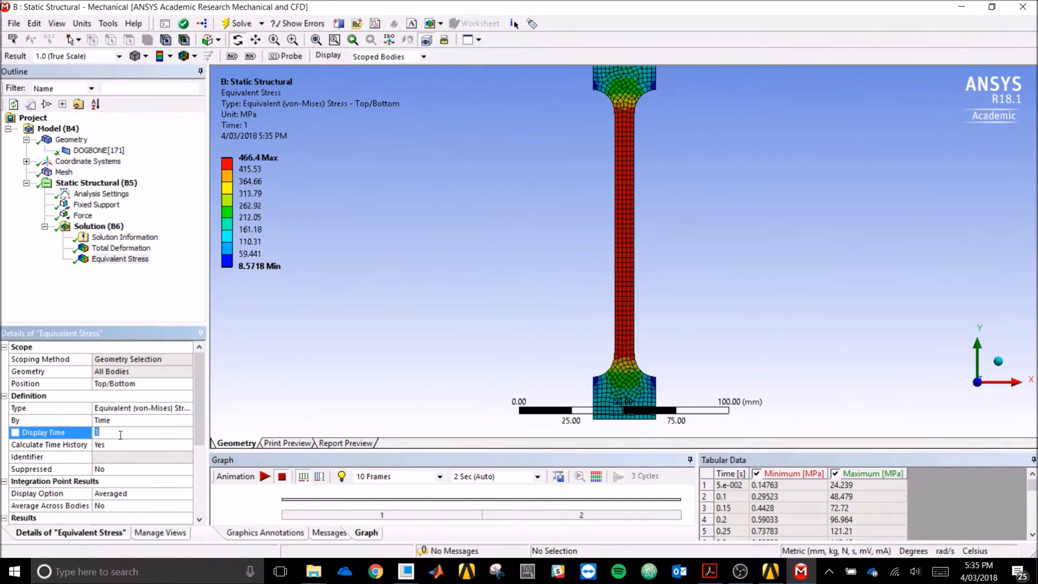
key(Return)
right_click(134, 259)
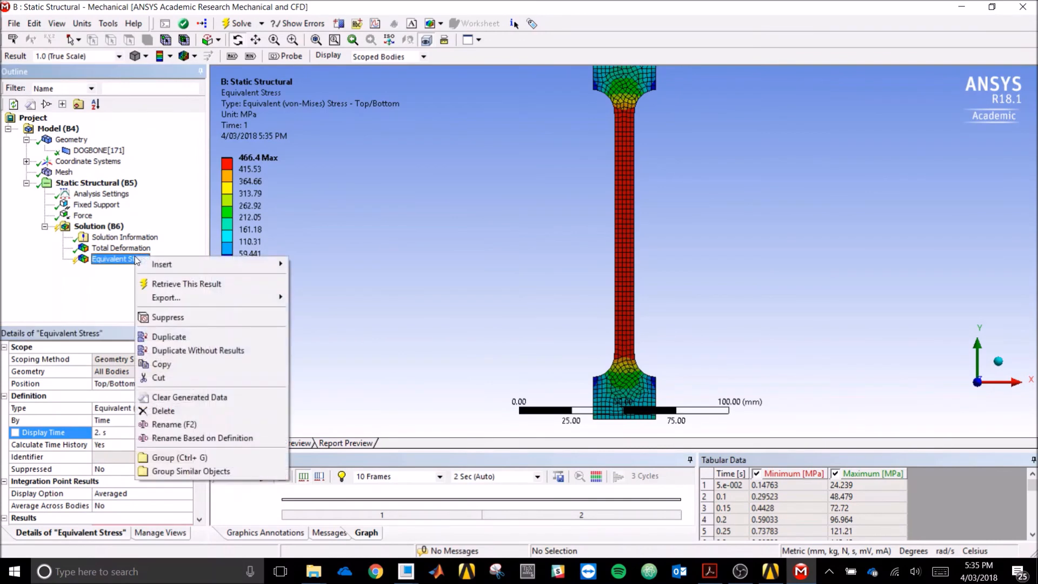
click(160, 283)
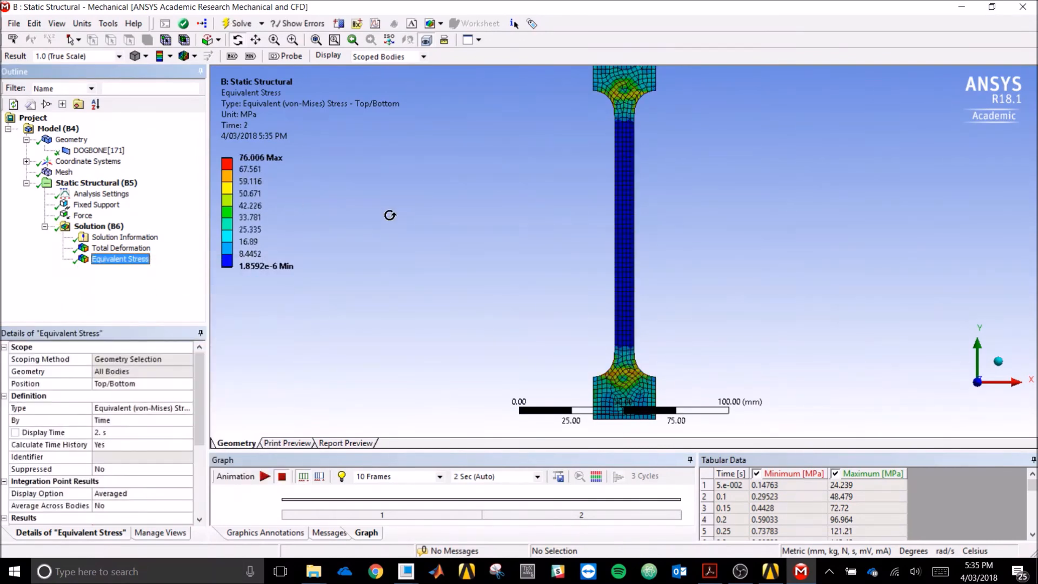
- Zoom the view and start playing the stress animation
scroll(751, 218, up, 1)
scroll(751, 218, down, 3)
scroll(751, 217, up, 1)
scroll(751, 218, down, 1)
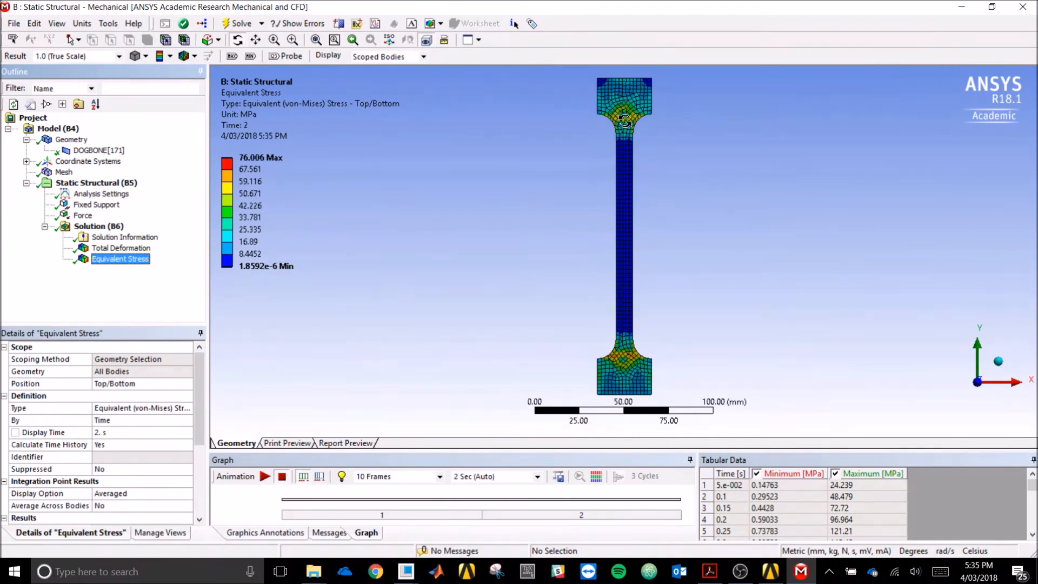
scroll(653, 241, up, 2)
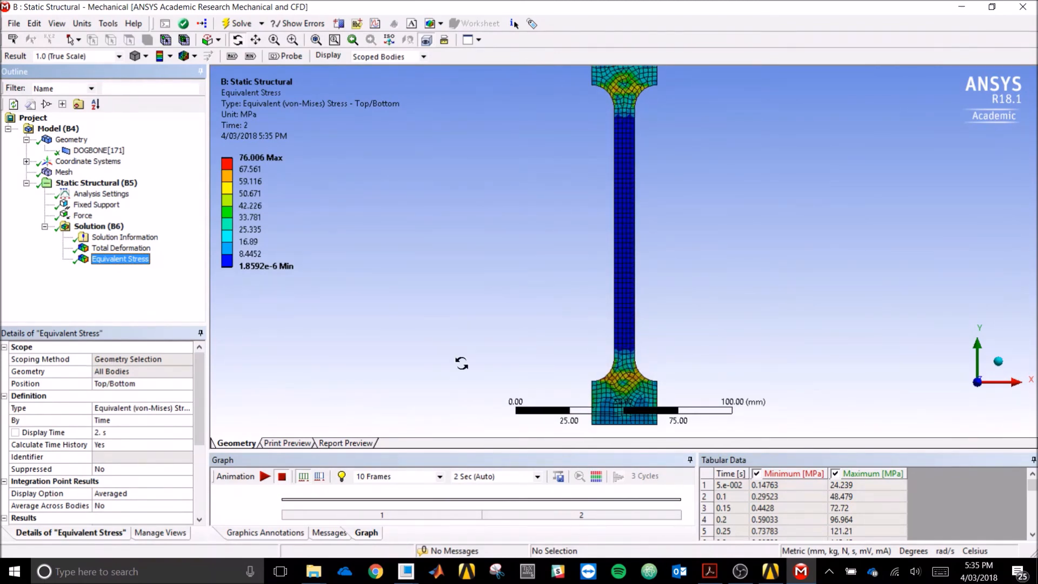
click(264, 476)
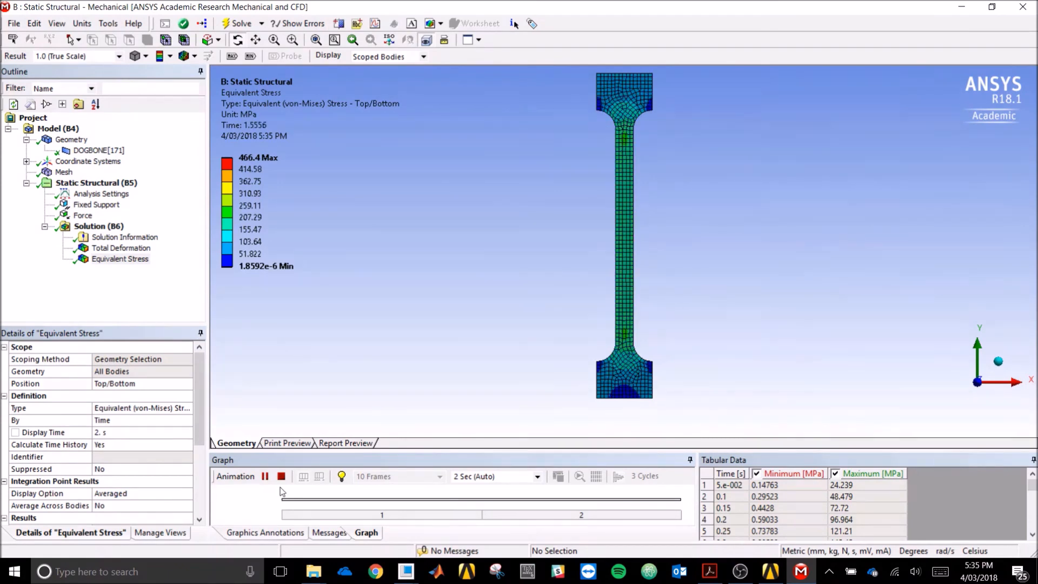
- Set the animation to 100 frames over 10 seconds
click(440, 476)
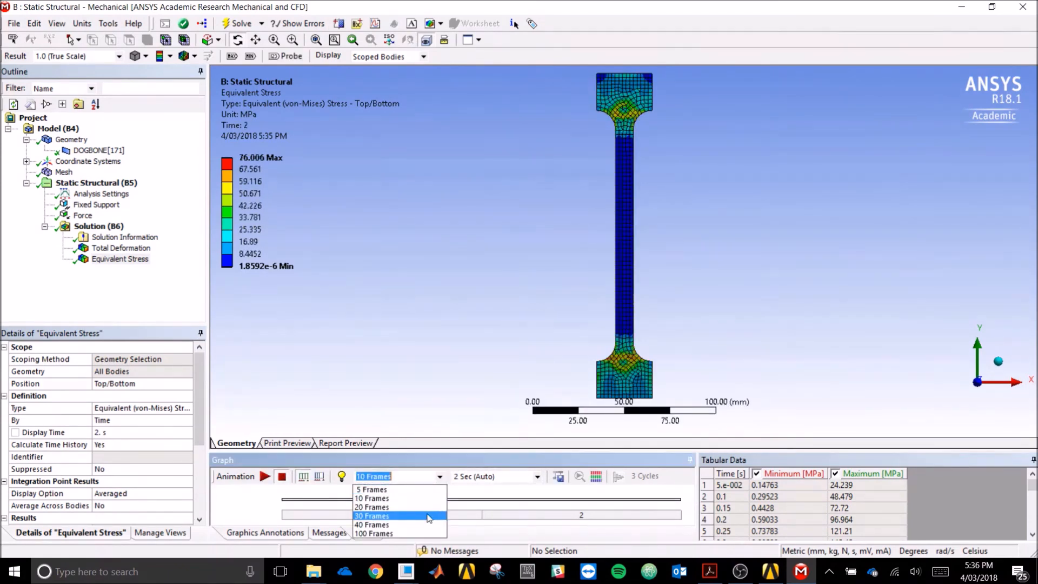
click(417, 534)
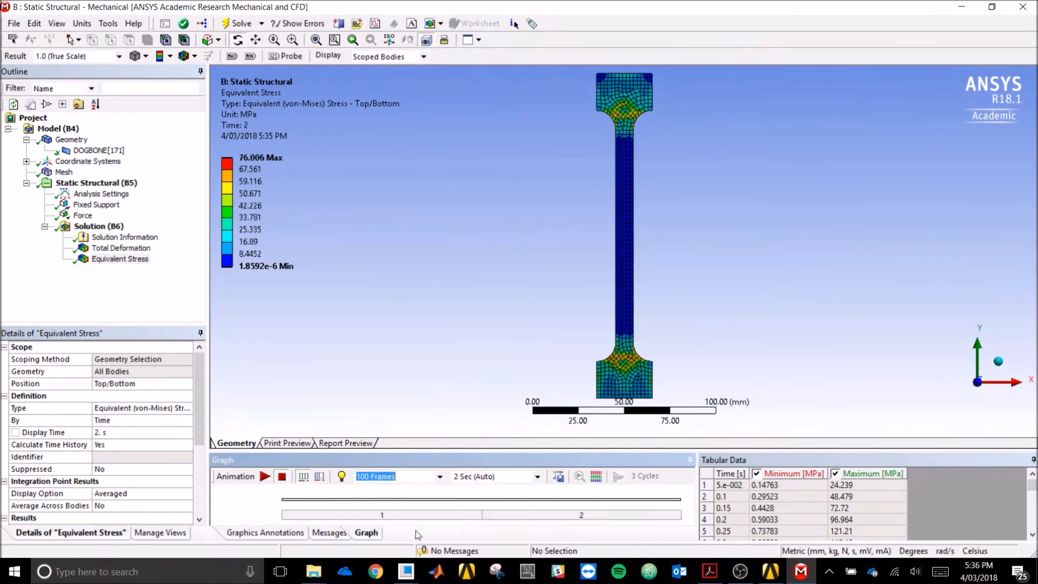
click(538, 476)
click(495, 533)
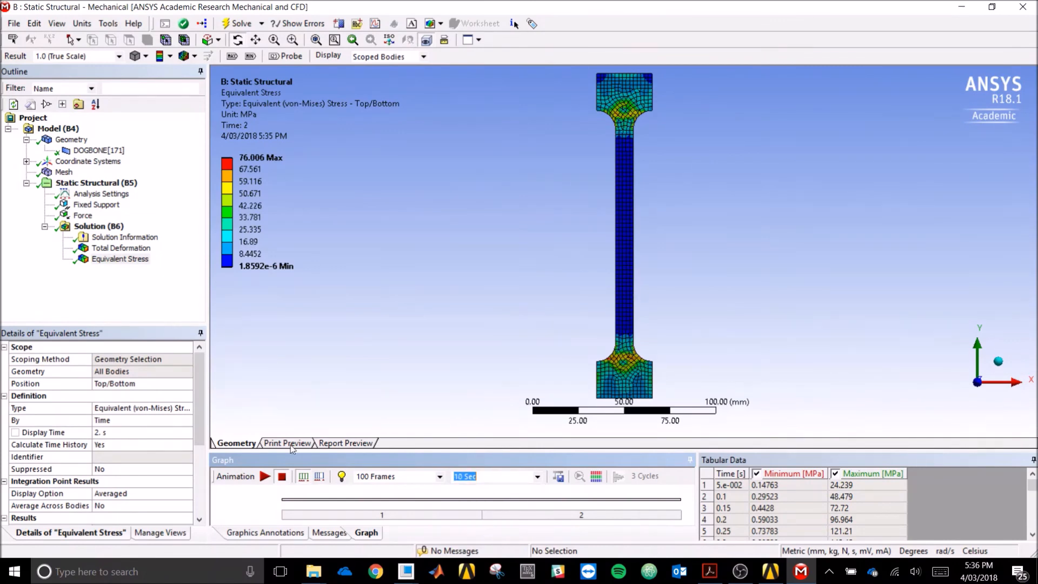
- Play the stress animation, stop it at the final result, and rotate the model
click(265, 476)
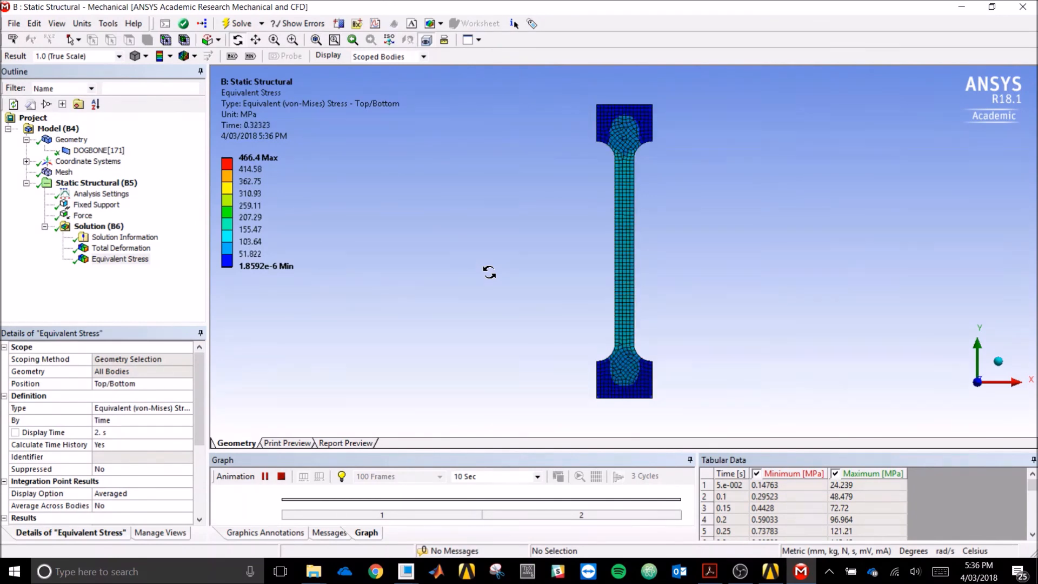
click(281, 476)
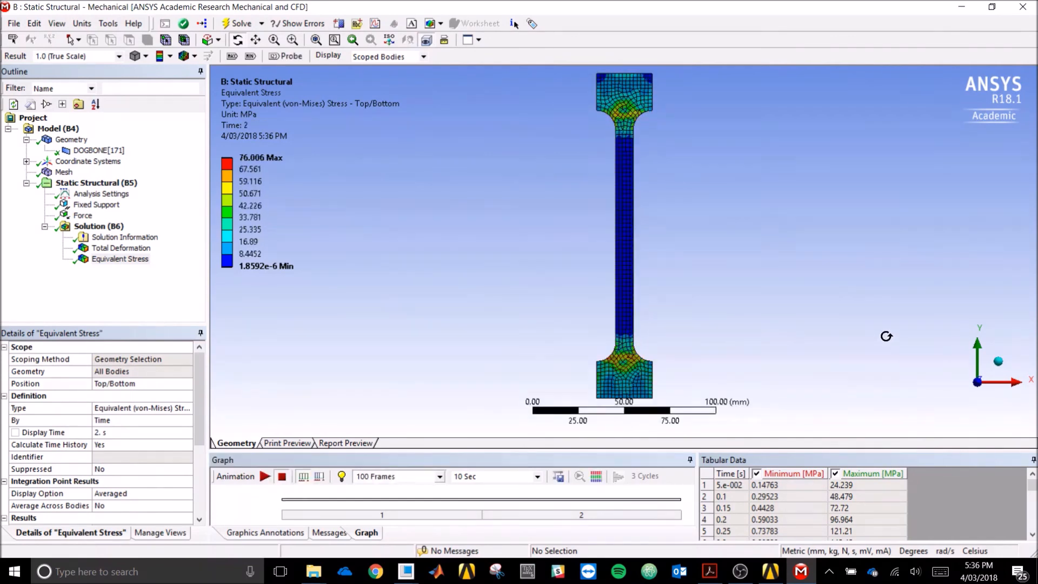
drag(903, 325, 760, 296)
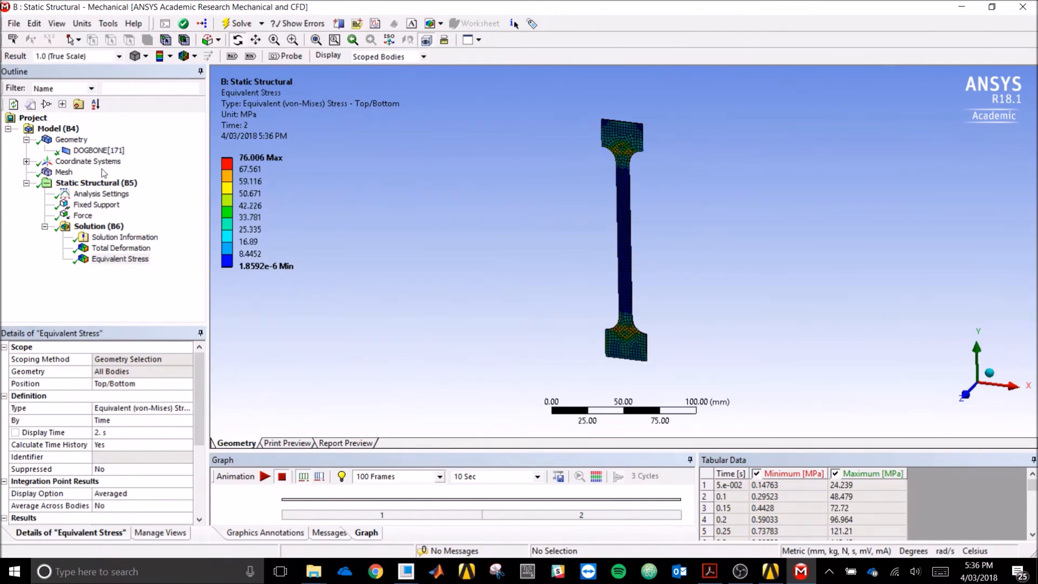
- Confirm the dogbone uses Structural Steel NL at 1 mm thickness, with 2 load steps of 20–50 substeps
click(101, 152)
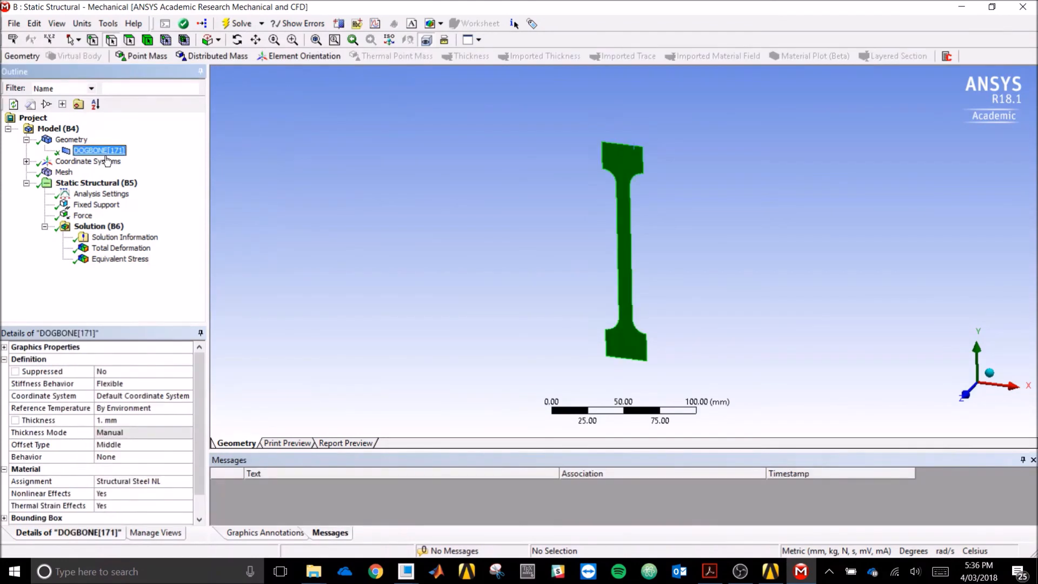
drag(203, 439, 206, 459)
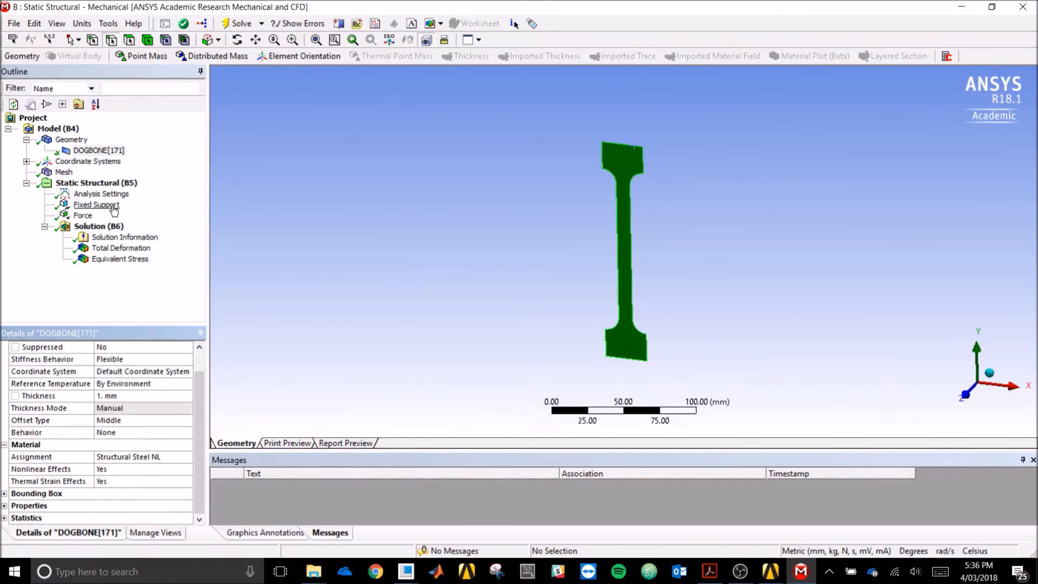
click(103, 193)
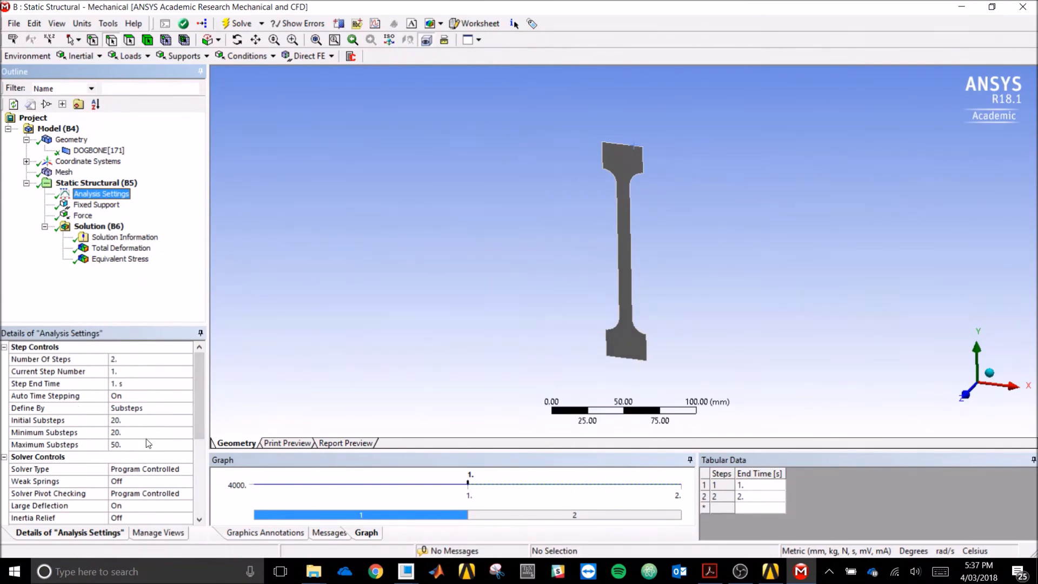
scroll(199, 405, down, 1)
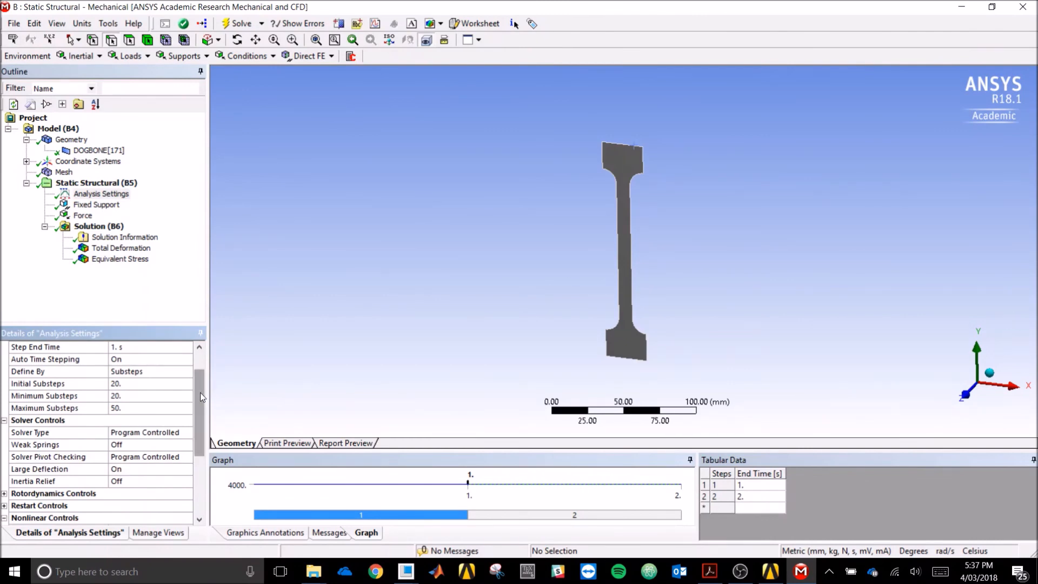
scroll(200, 393, up, 3)
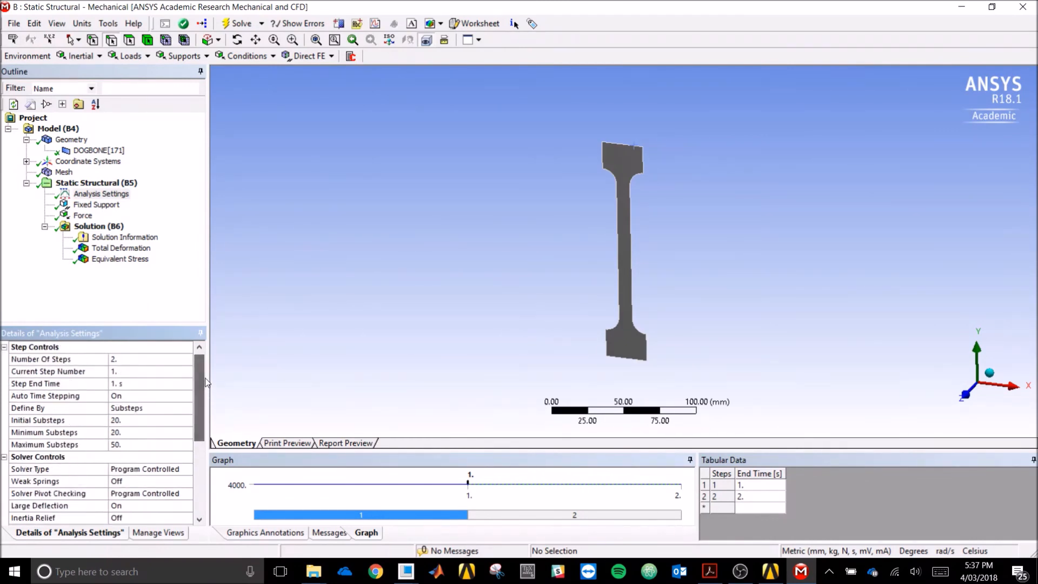
- View the 16.867 mm total deformation, then return to the 76.006 MPa equivalent stress contour
click(132, 250)
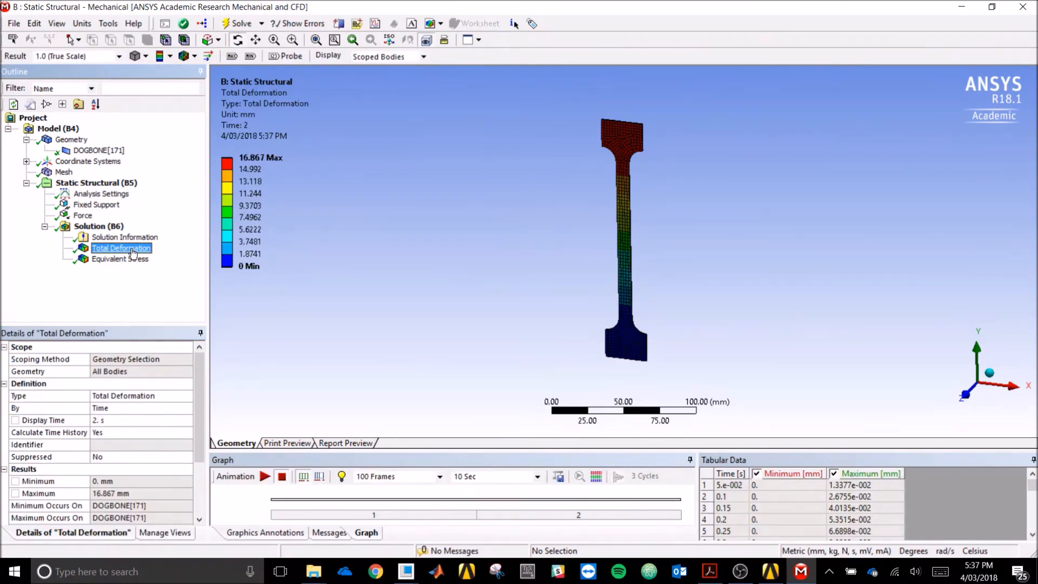
click(134, 259)
click(396, 294)
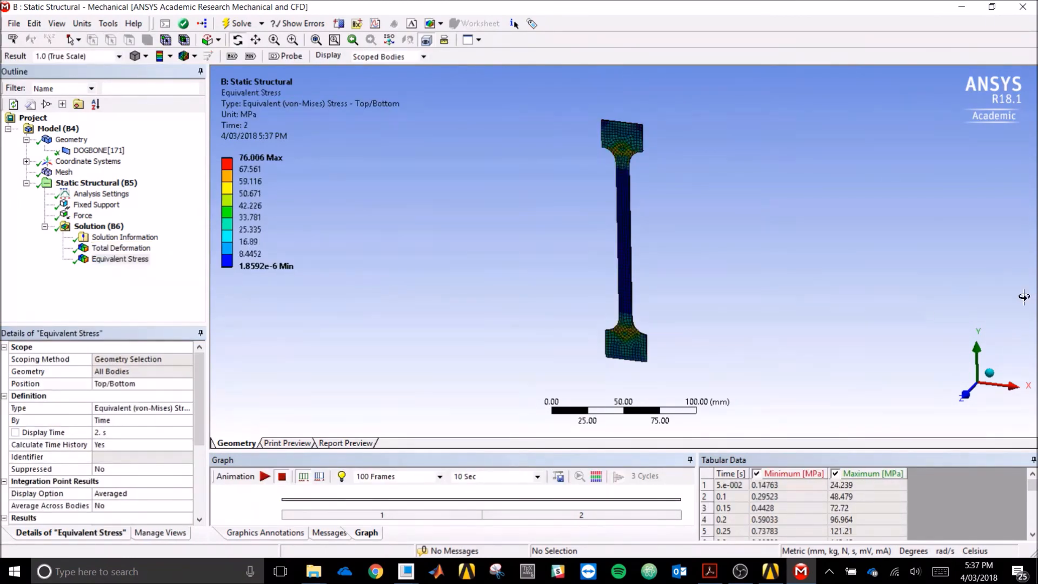